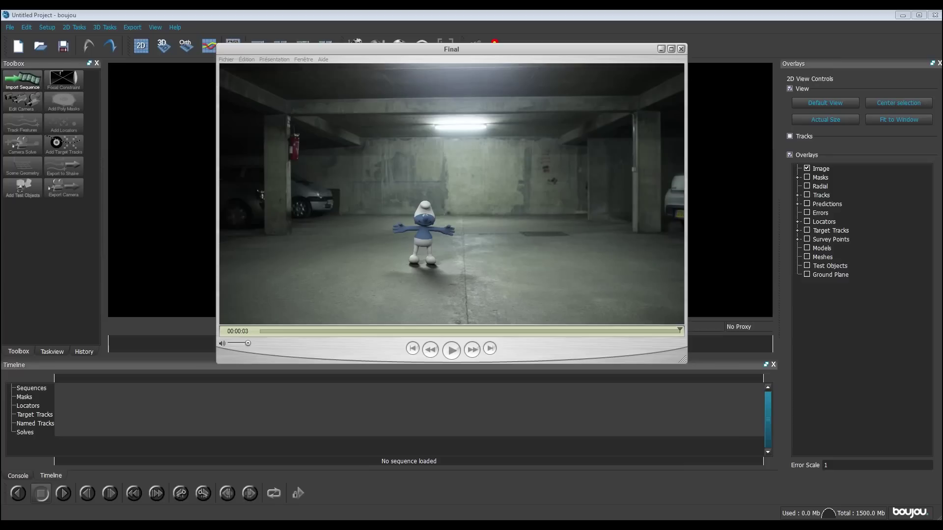
# Close the QuickTime 'Final' preview player showing the parking-garage composite
pyautogui.hotkey('ctrl', 'w')
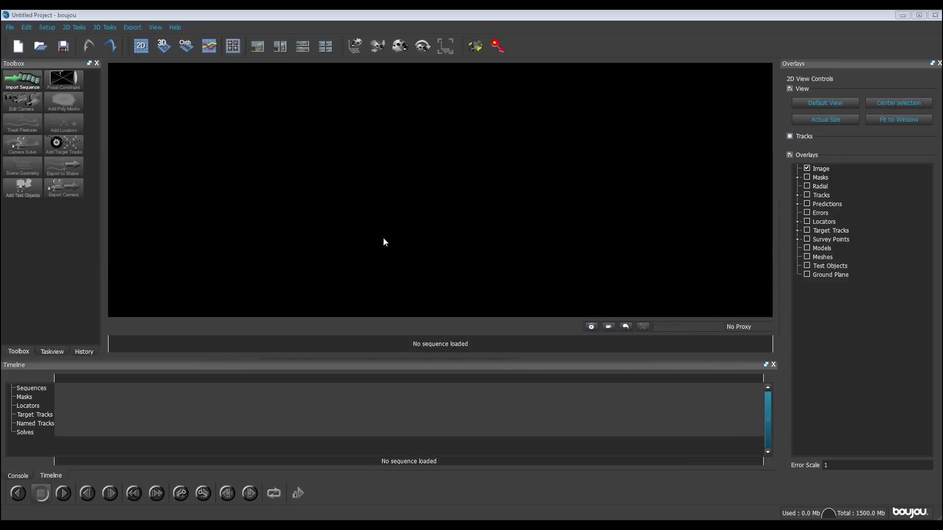
# Import the parking001.png image sequence with its frame rate set to 30
pyautogui.click(23, 79)
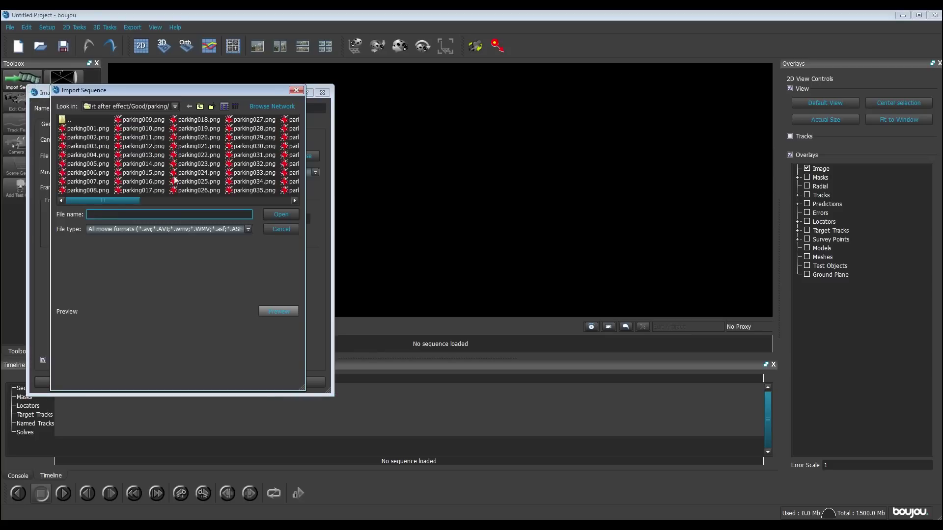
pyautogui.click(85, 129)
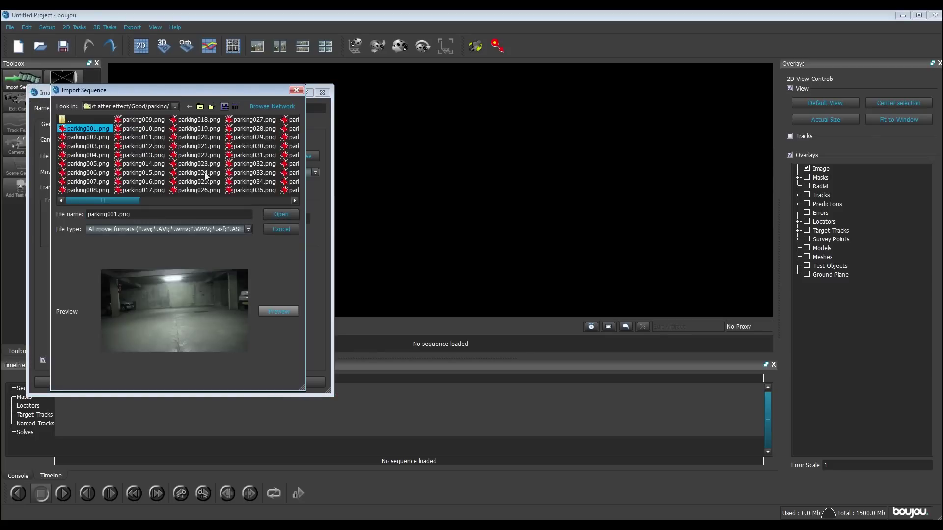
pyautogui.click(280, 214)
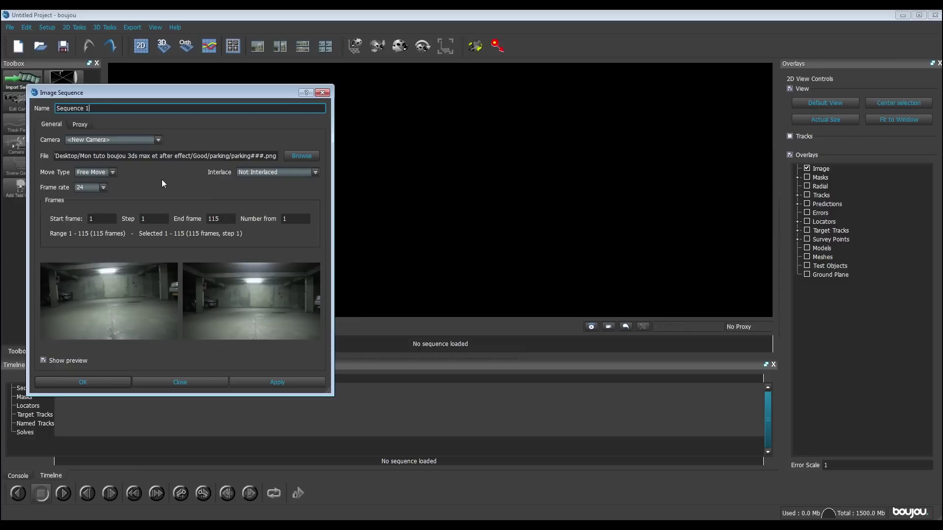
pyautogui.click(102, 188)
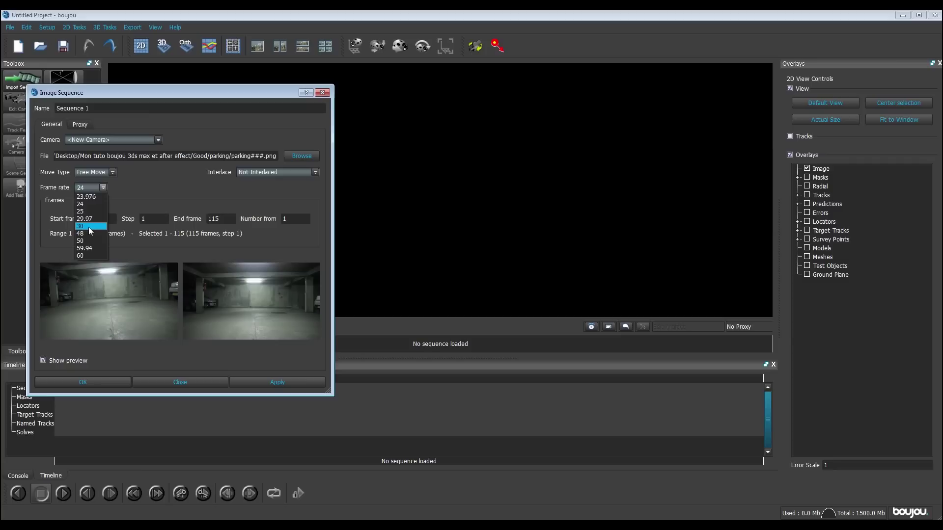
pyautogui.click(88, 227)
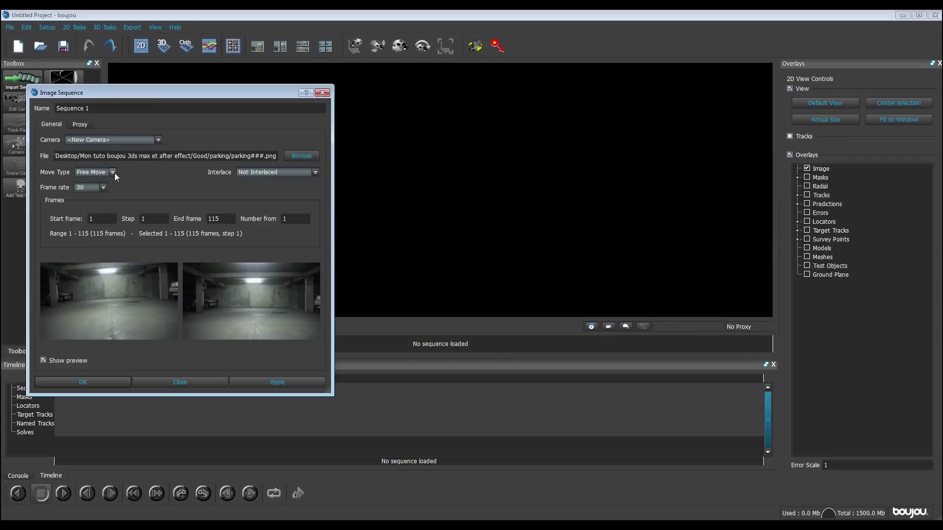
pyautogui.click(276, 382)
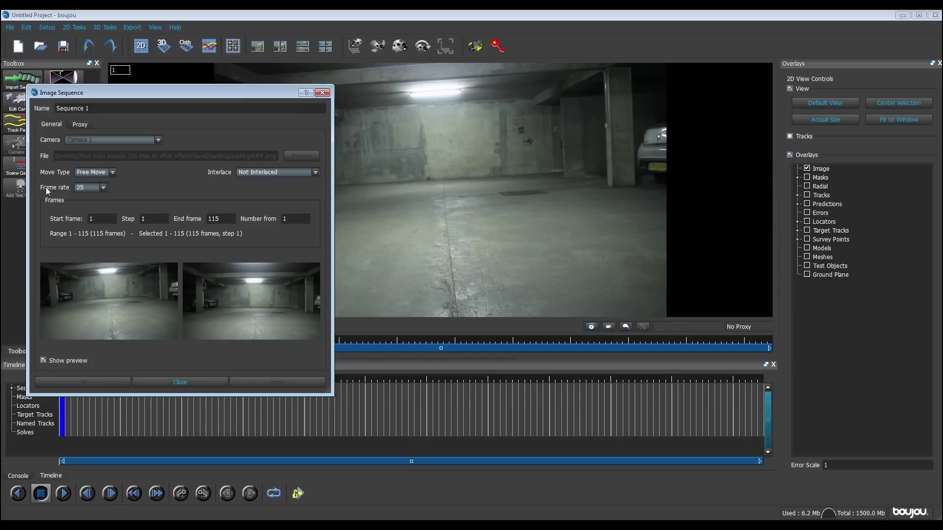
# Correct the sequence frame rate from 25 to 30 fps and scrub to frame 38
pyautogui.click(103, 188)
pyautogui.click(95, 226)
pyautogui.click(287, 381)
pyautogui.click(193, 381)
pyautogui.moveTo(162, 342); pyautogui.dragTo(107, 334)
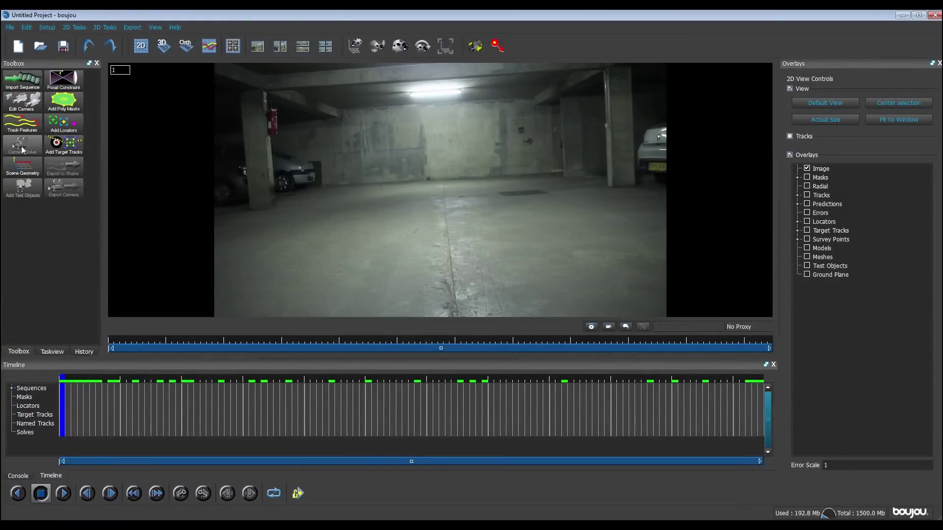
# Track features across all frames of the parking footage and scrub back to review the tracks
pyautogui.click(22, 129)
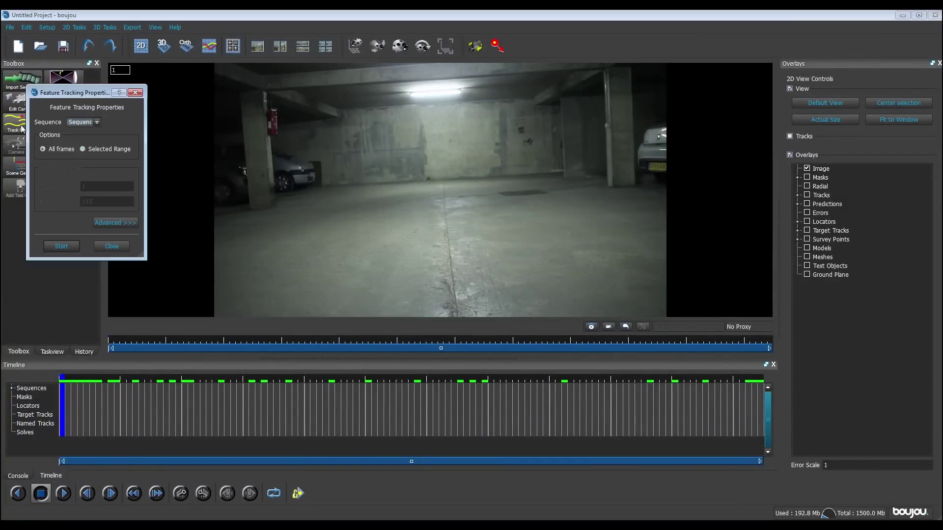
pyautogui.click(111, 222)
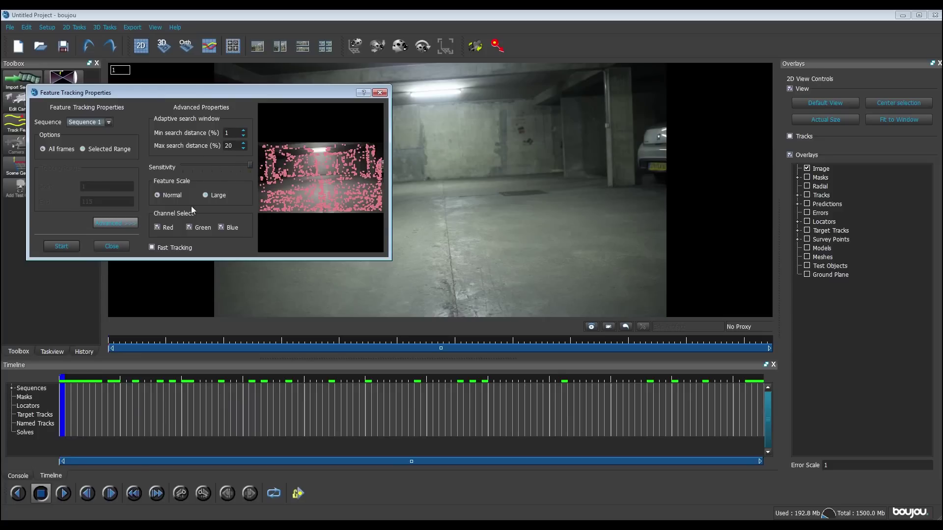
pyautogui.click(61, 247)
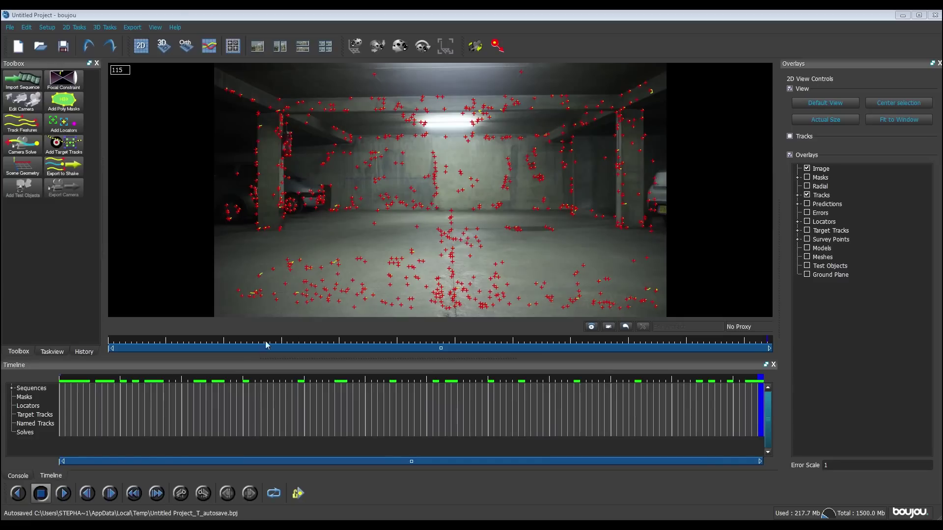
pyautogui.moveTo(174, 346); pyautogui.dragTo(112, 347)
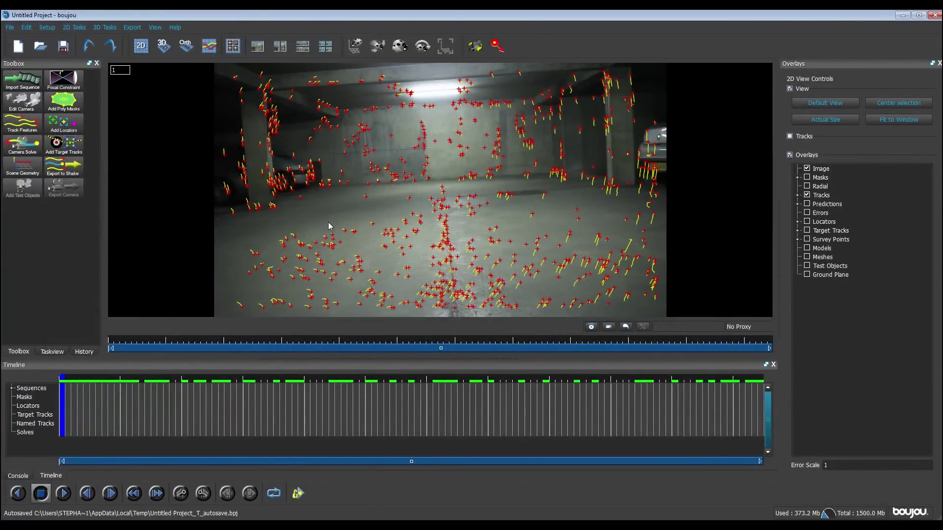
# Solve the camera with camera path smoothness optimization enabled, then scrub the solved footage
pyautogui.click(26, 145)
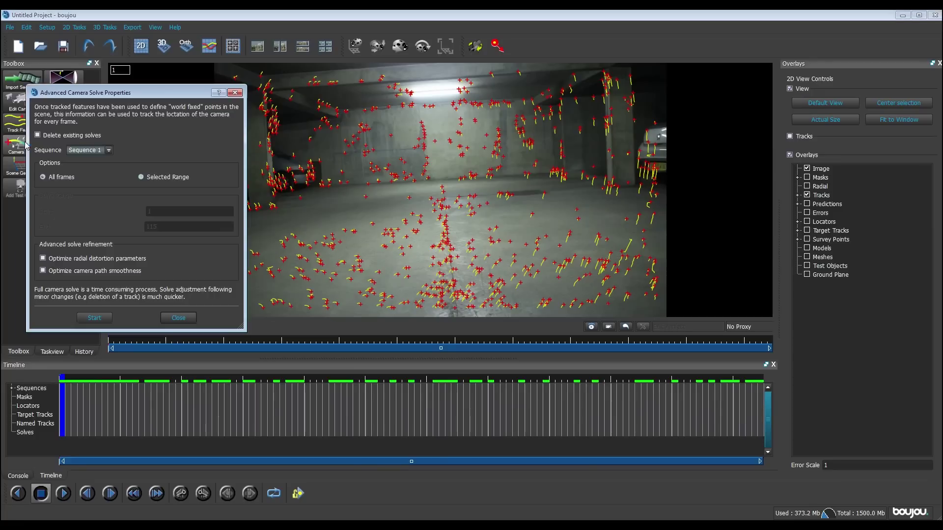
pyautogui.click(43, 270)
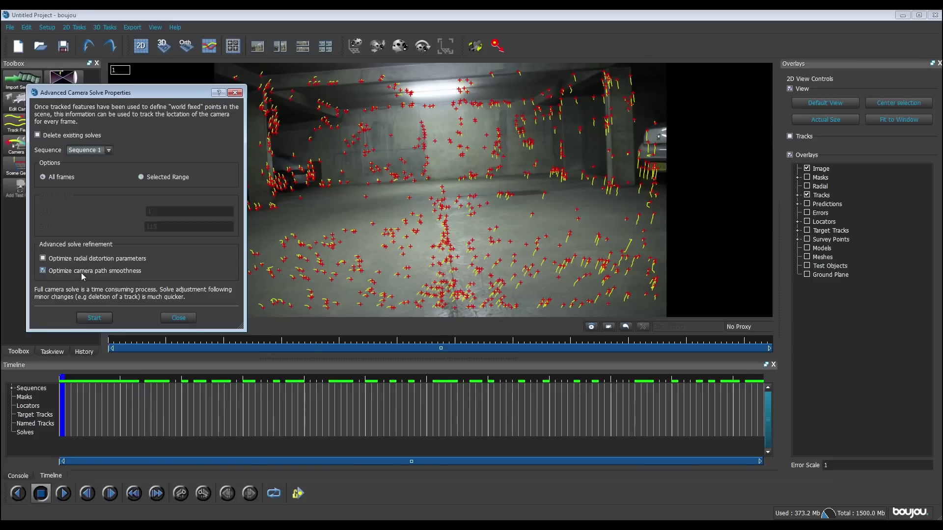
pyautogui.click(108, 317)
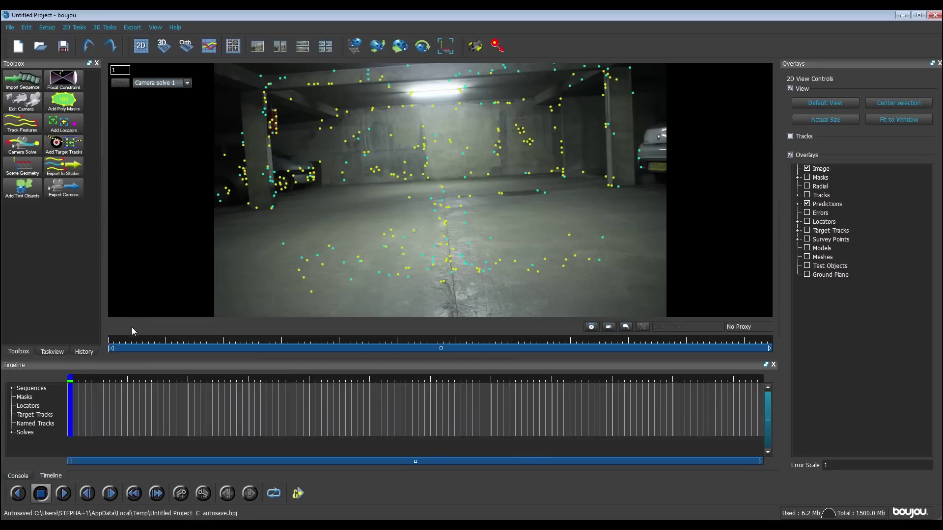
pyautogui.moveTo(132, 342); pyautogui.dragTo(667, 223)
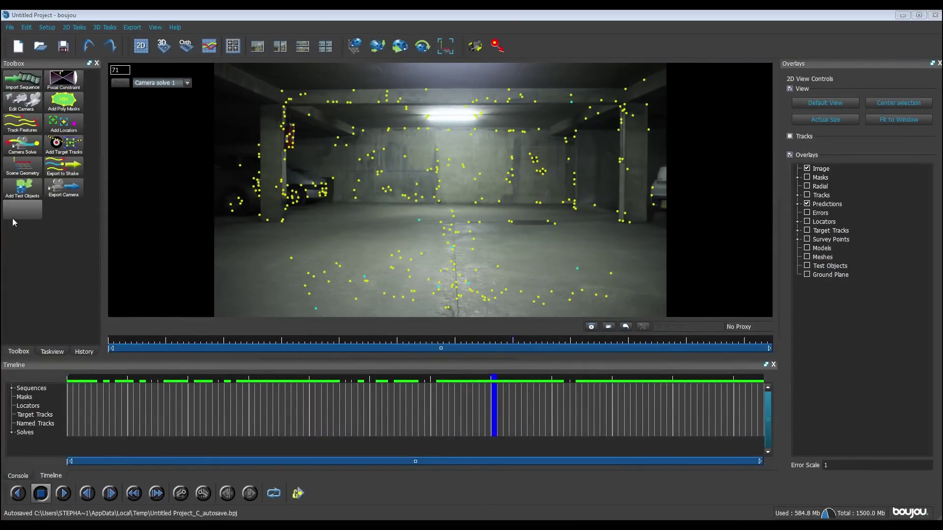
# Add an origin coordinate frame hint connected to floor track 209
pyautogui.click(25, 169)
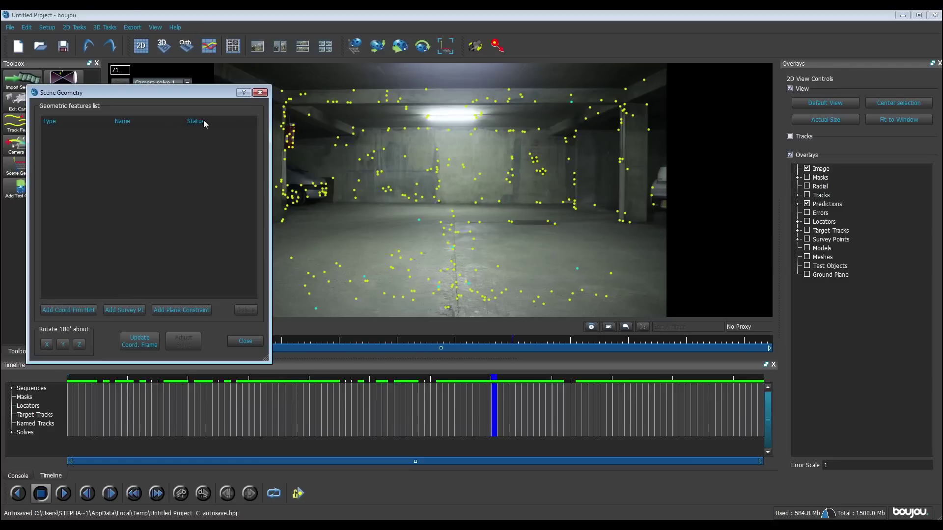
pyautogui.click(73, 311)
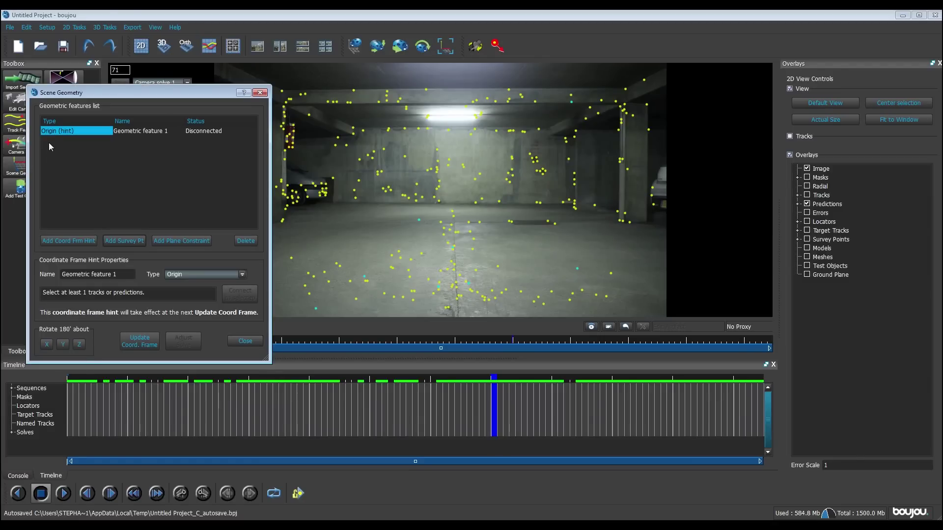
pyautogui.click(454, 246)
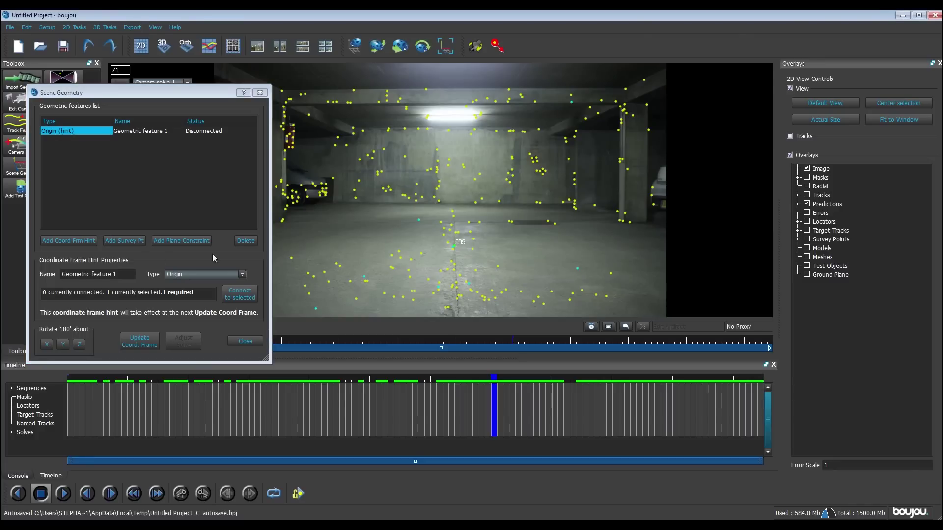
pyautogui.click(239, 296)
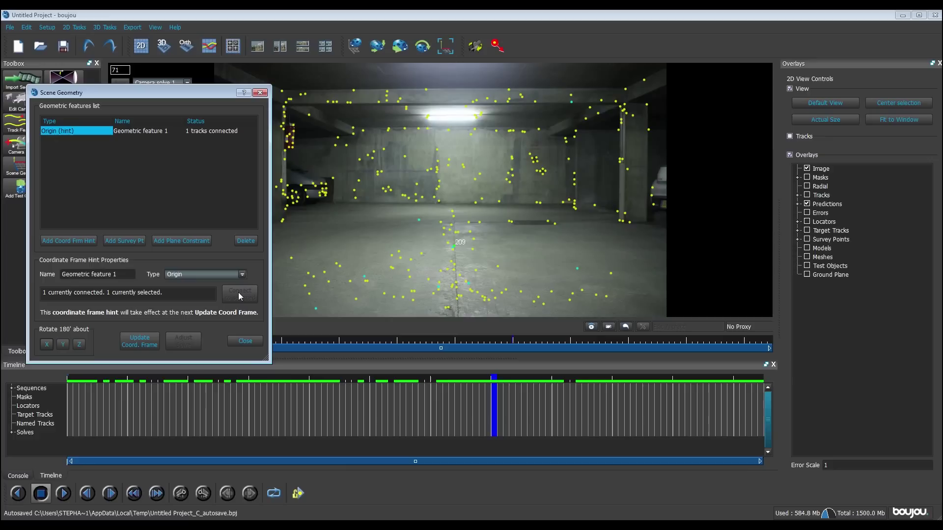
# Add an x-axis hint and connect two selected floor tracks, including track 16
pyautogui.click(55, 240)
pyautogui.click(192, 275)
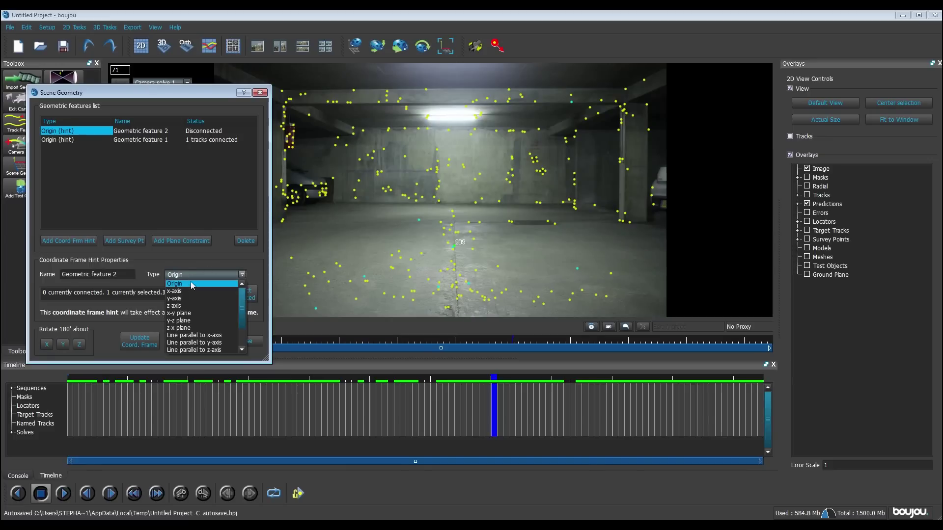
pyautogui.click(187, 291)
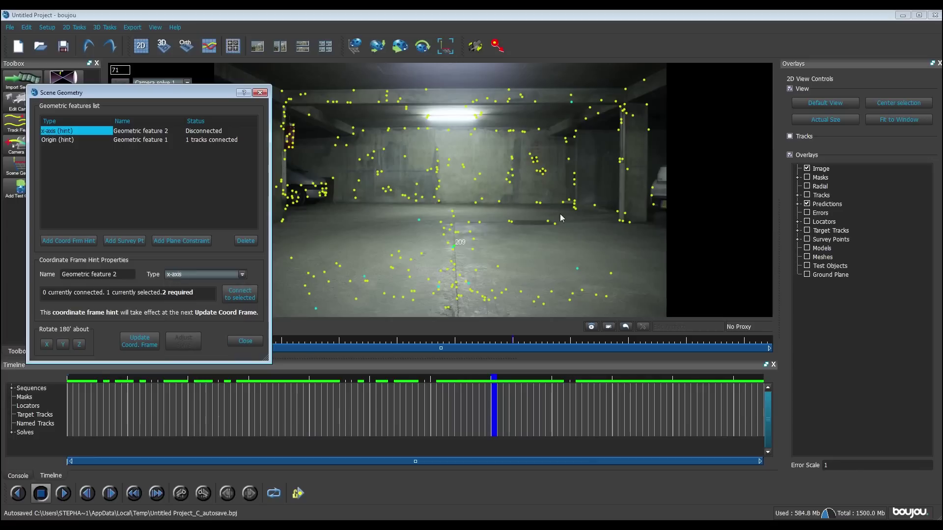
pyautogui.click(468, 222)
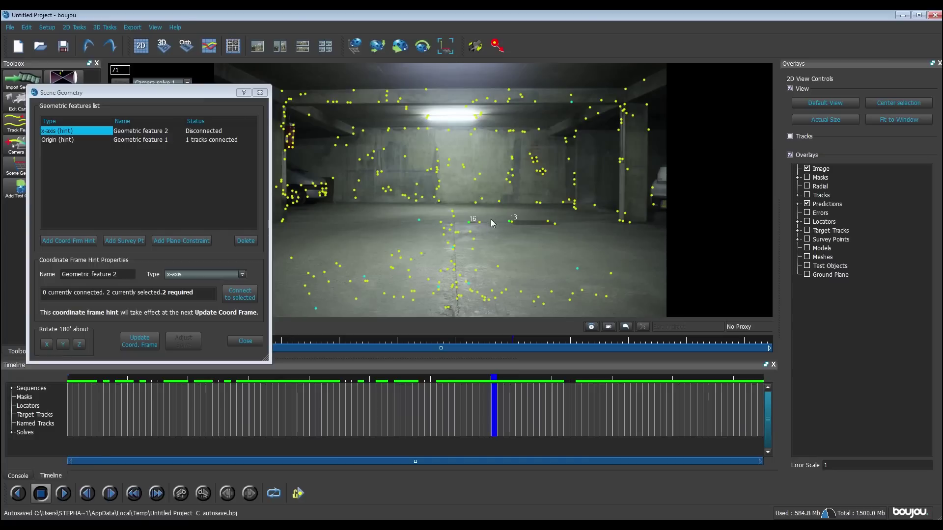
pyautogui.click(243, 296)
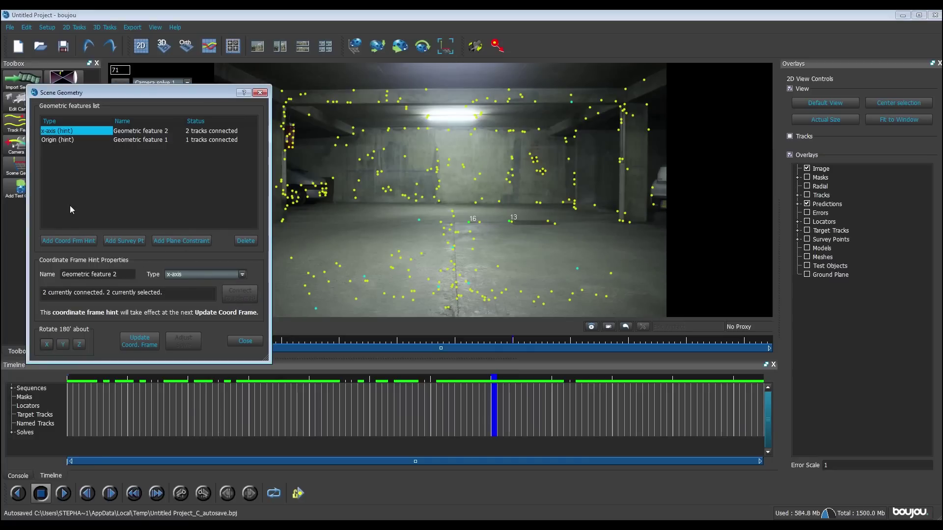
# Add a y-axis hint with two floor tracks connected, update the coordinate frame, and close the panel
pyautogui.click(66, 241)
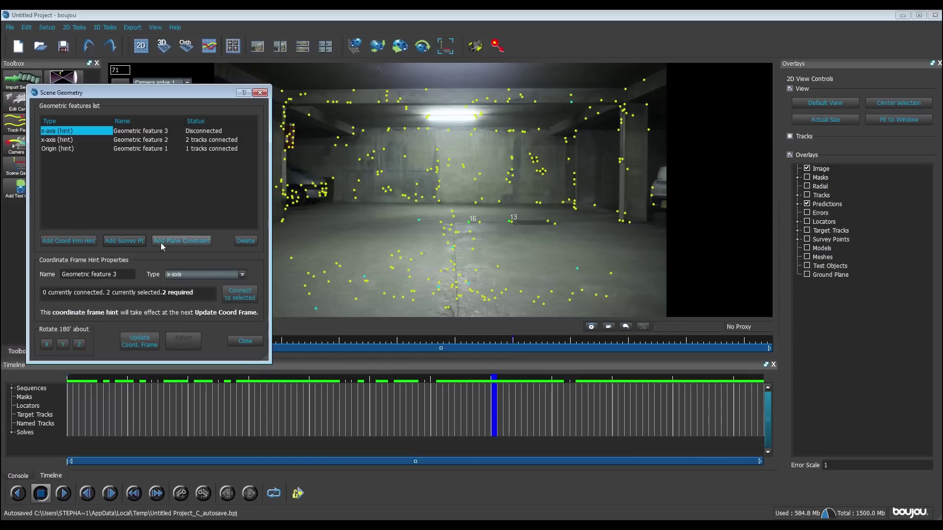
pyautogui.click(208, 274)
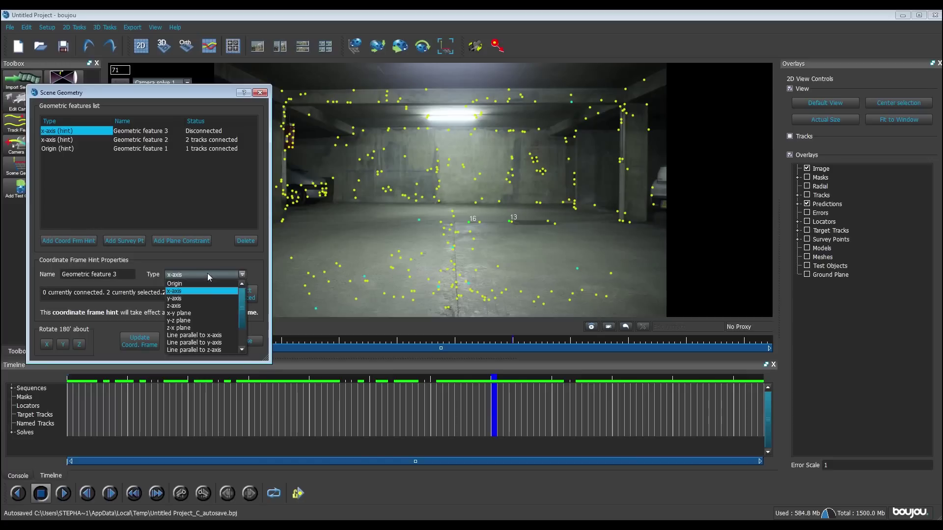
pyautogui.click(197, 297)
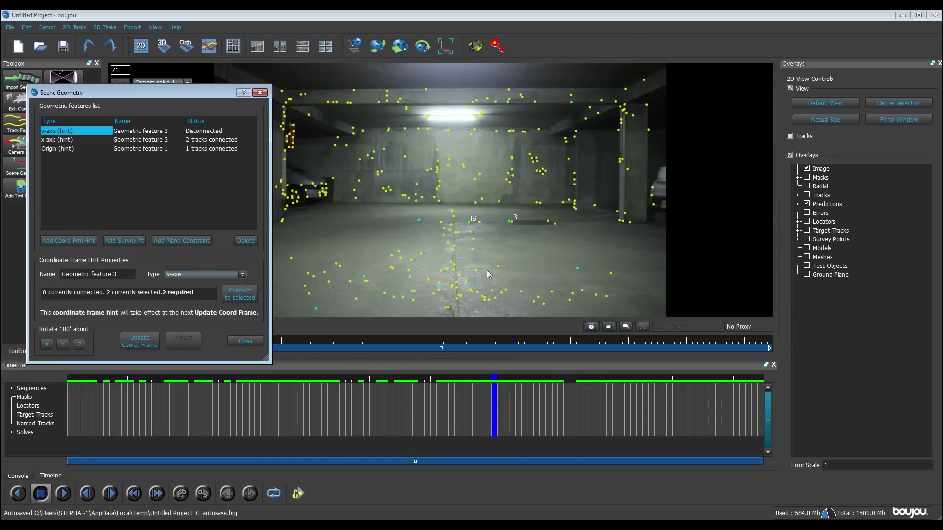
pyautogui.click(457, 299)
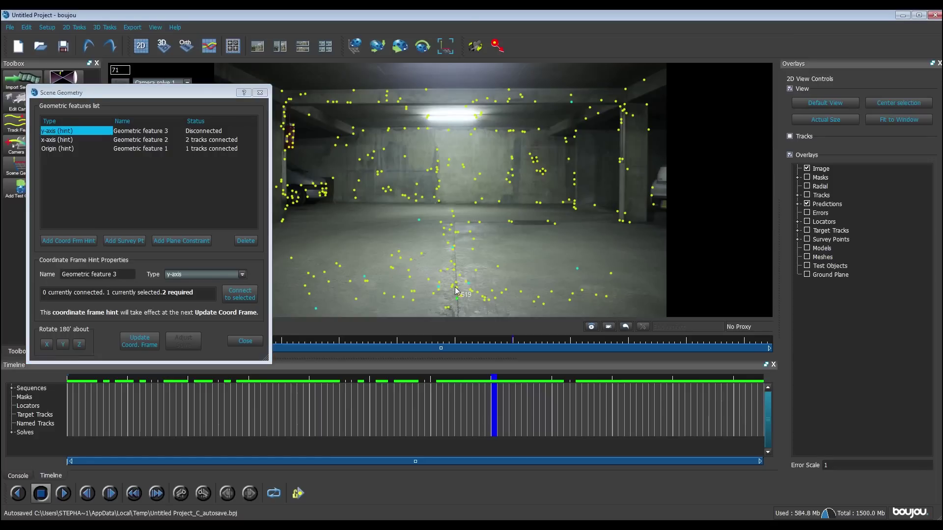
pyautogui.keyDown('shift'); pyautogui.click(455, 284); pyautogui.keyUp('shift')
pyautogui.click(246, 295)
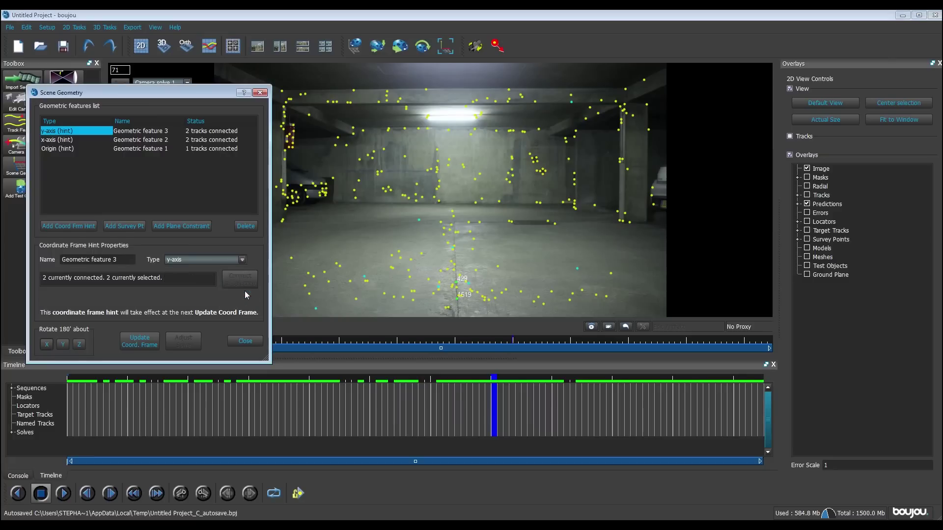
pyautogui.click(145, 340)
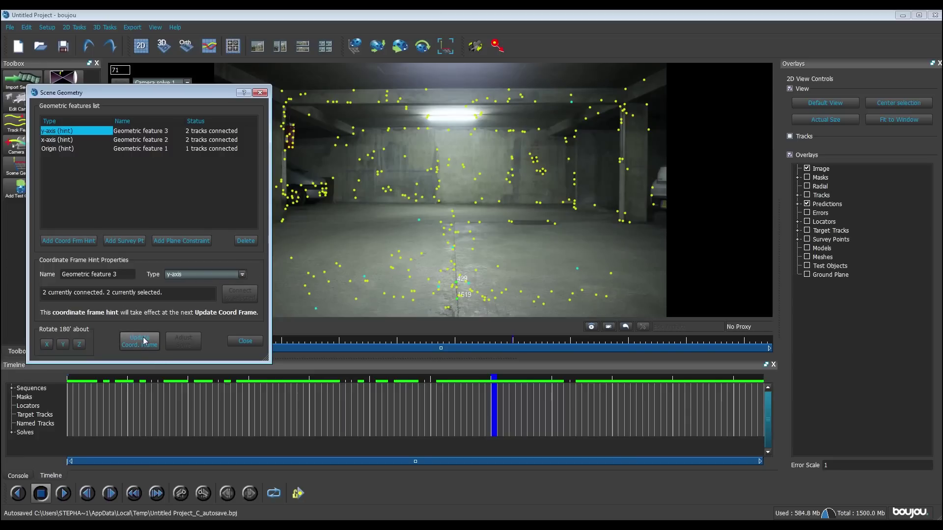
pyautogui.click(245, 341)
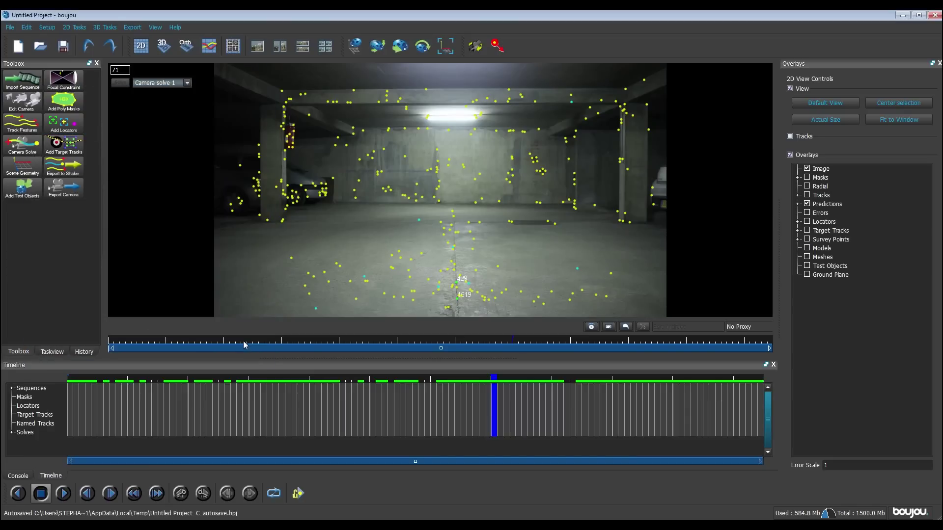
pyautogui.click(185, 46)
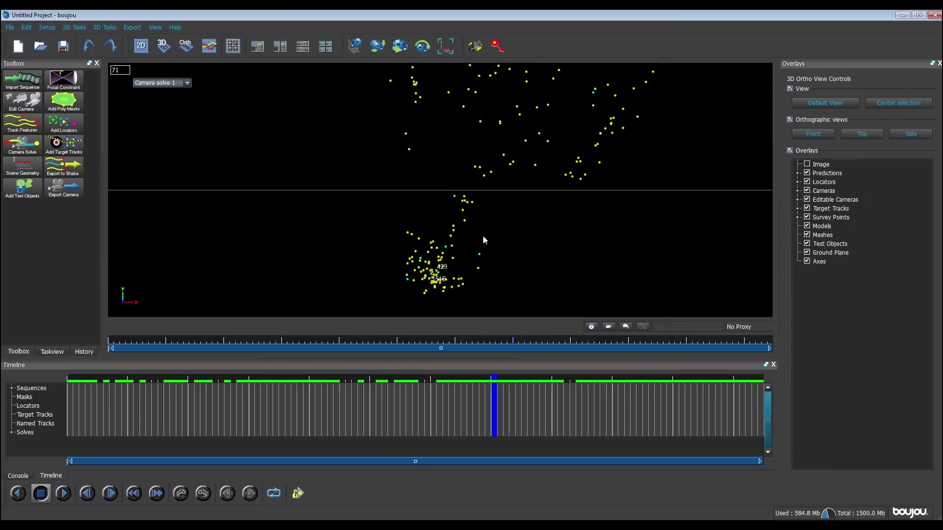
pyautogui.moveTo(483, 238); pyautogui.dragTo(487, 307, button='middle')
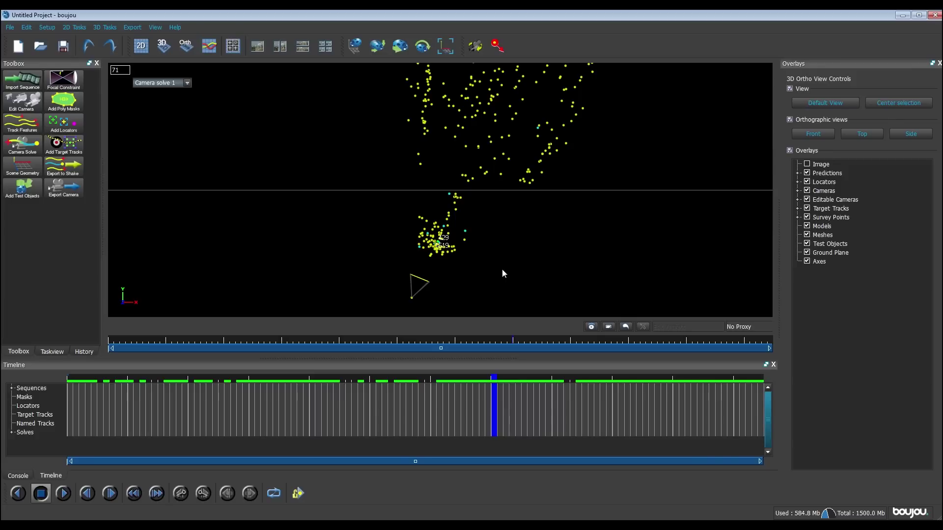
pyautogui.click(144, 49)
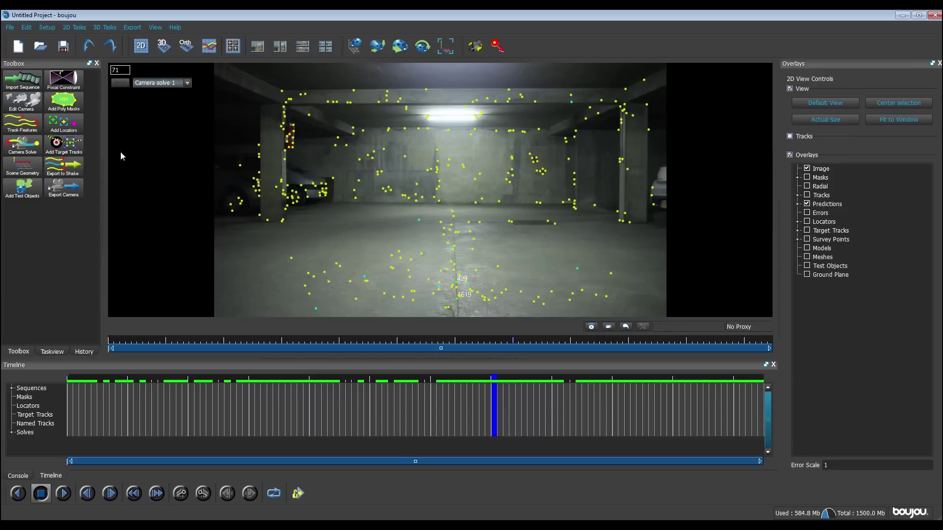
# Export the camera solve as a 3D Studio Max (*.ms) script with scene scale 100
pyautogui.click(63, 189)
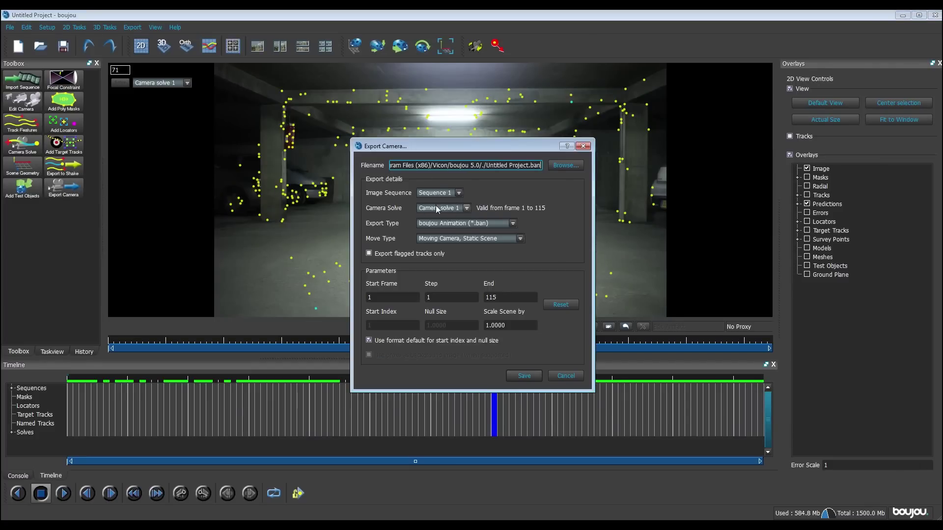
pyautogui.click(437, 223)
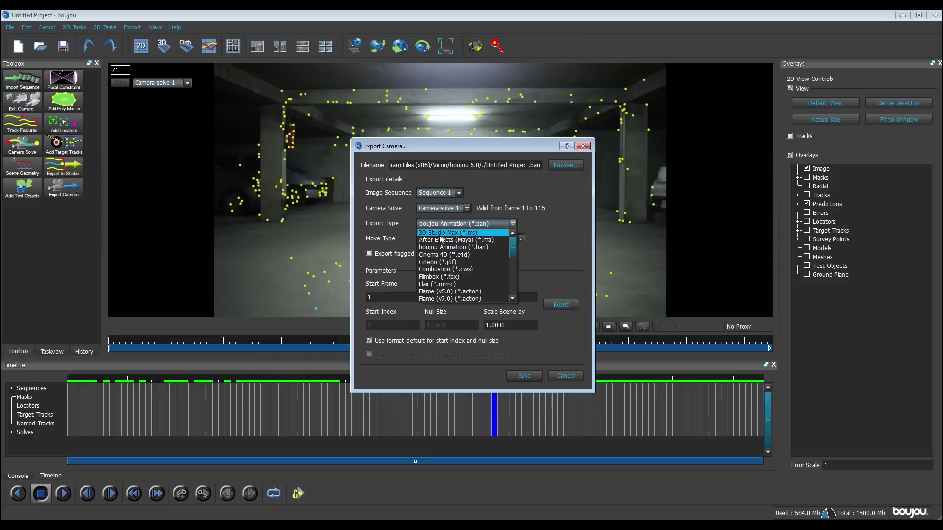
pyautogui.click(476, 232)
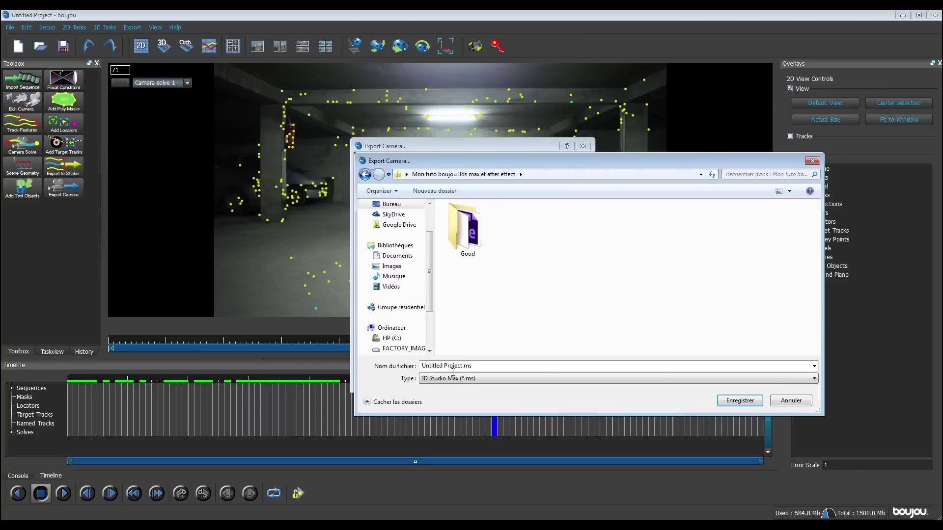
pyautogui.click(748, 401)
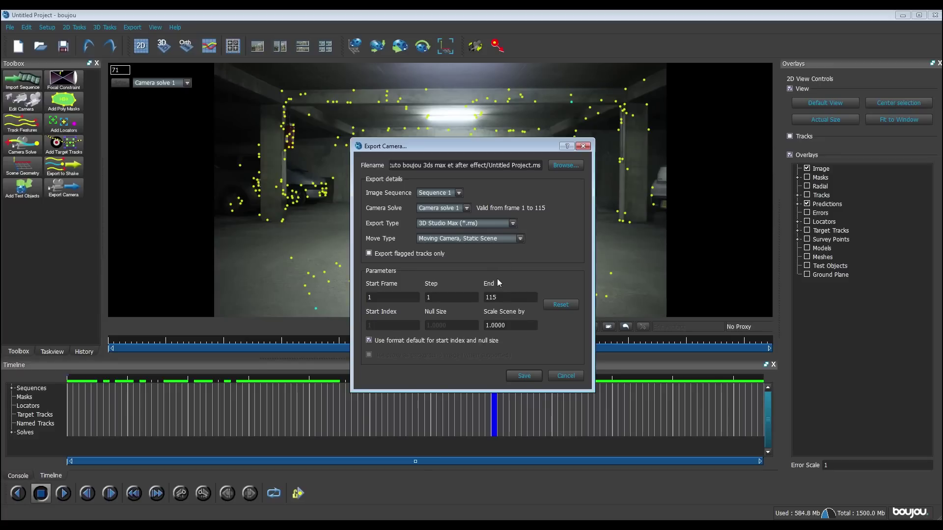
pyautogui.moveTo(524, 329); pyautogui.dragTo(475, 330)
pyautogui.write('1')
pyautogui.click(531, 375)
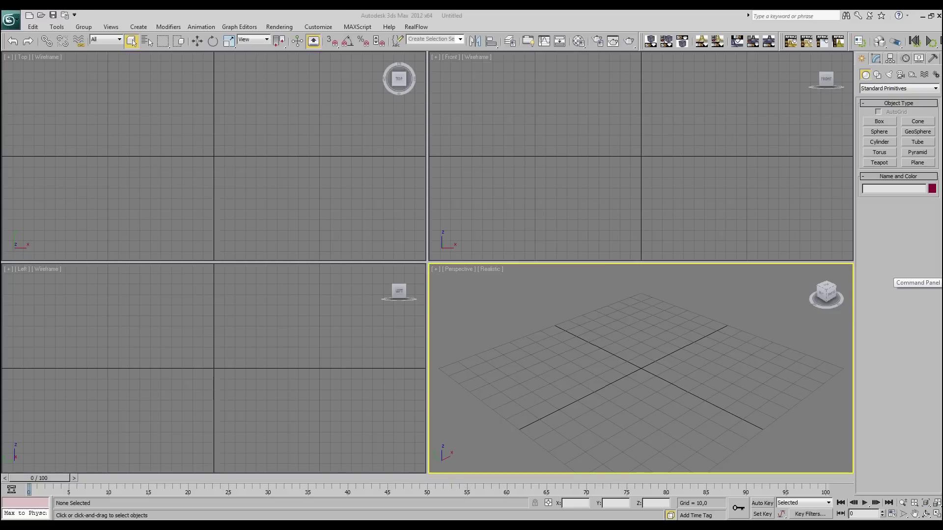
# Drag the exported Untitled Project.ms from Explorer into the 3ds Max viewport to run it
pyautogui.hotkey('alt', 'Tab')
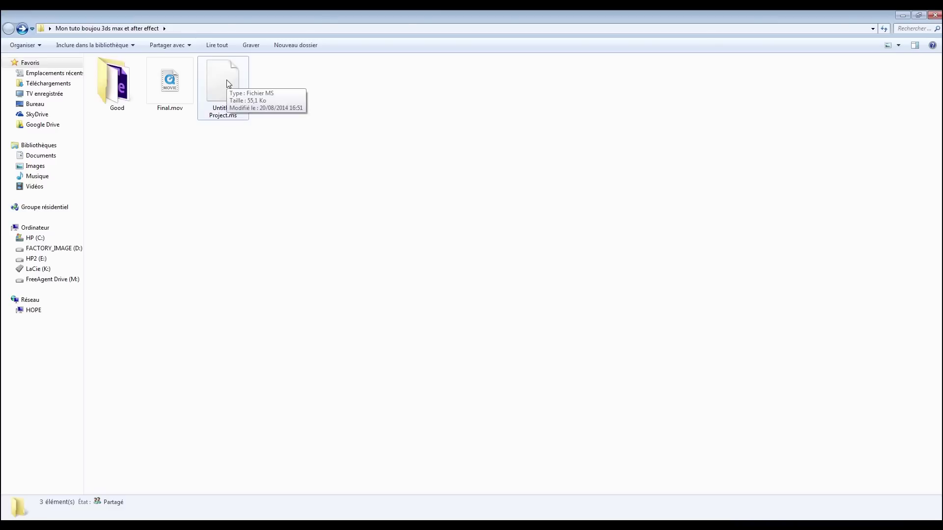
pyautogui.moveTo(225, 86); pyautogui.dragTo(628, 378)
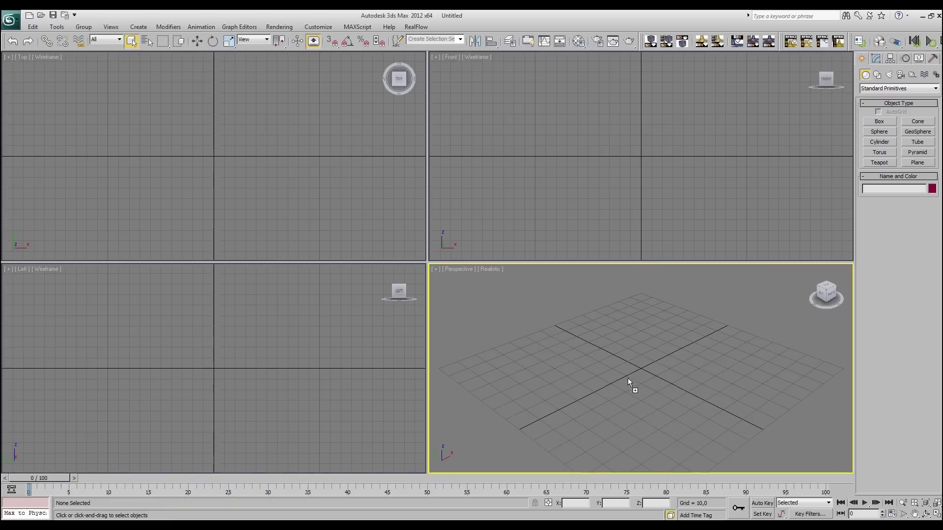
pyautogui.moveTo(560, 350); pyautogui.dragTo(560, 349)
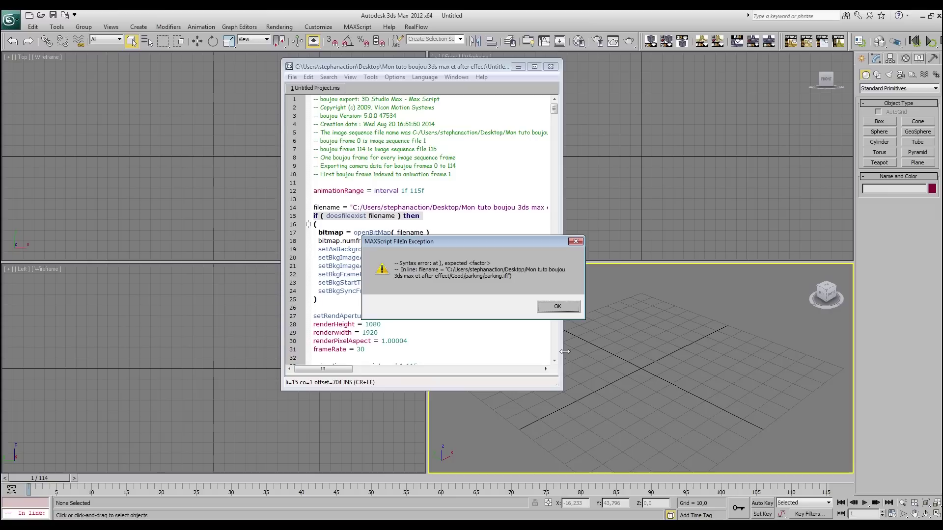
# Add '(' before the filename path on line 14 and comment out the numframes and setAsBackground lines
pyautogui.click(557, 307)
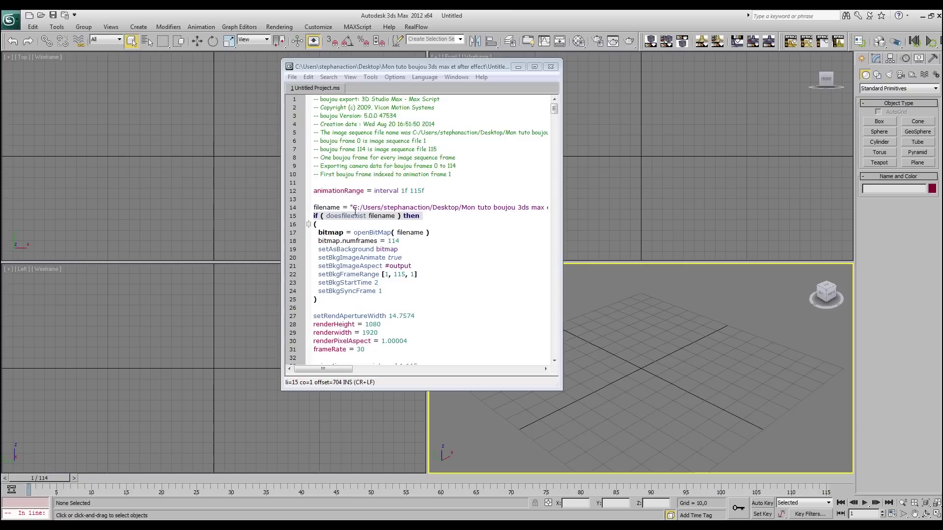
pyautogui.click(354, 210)
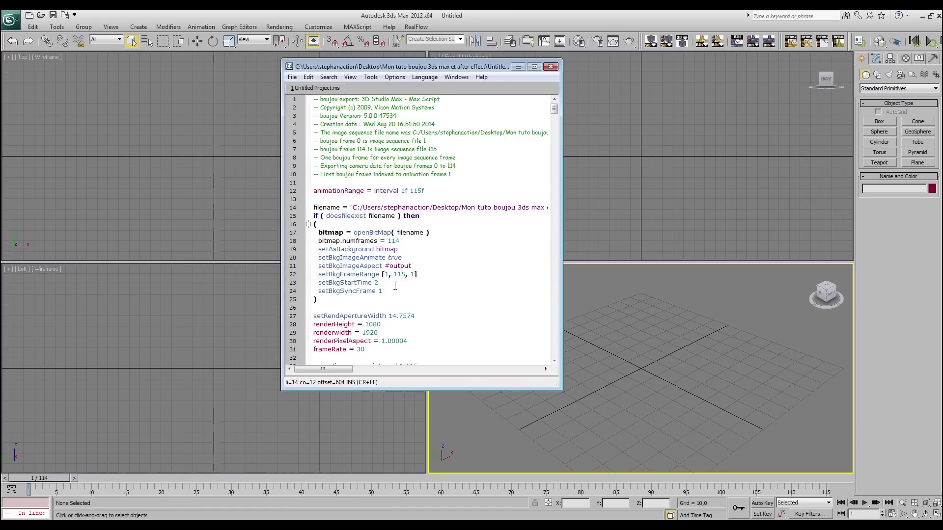
pyautogui.write('(')
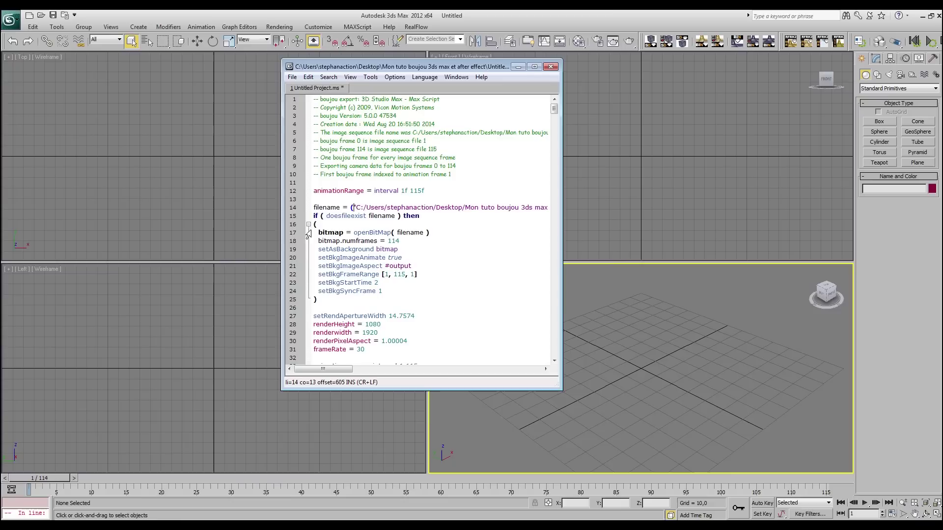
pyautogui.click(319, 241)
pyautogui.write('--')
pyautogui.click(319, 249)
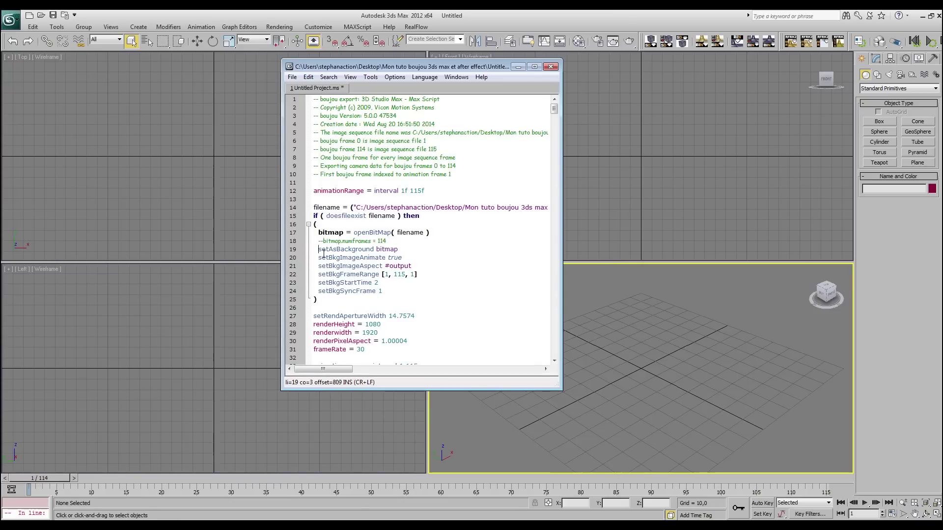
pyautogui.write('--')
# Save the edited script over the original Untitled Project.ms
pyautogui.click(292, 77)
pyautogui.click(93, 146)
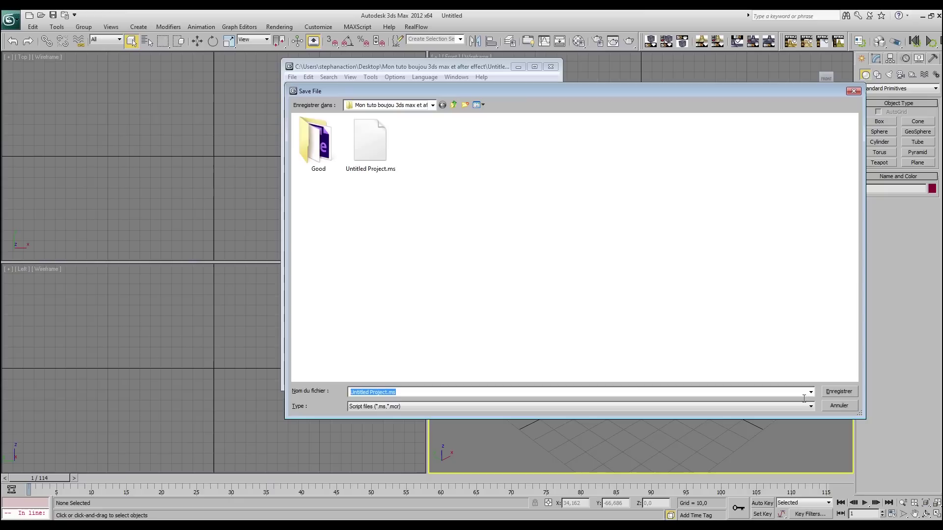
pyautogui.click(841, 391)
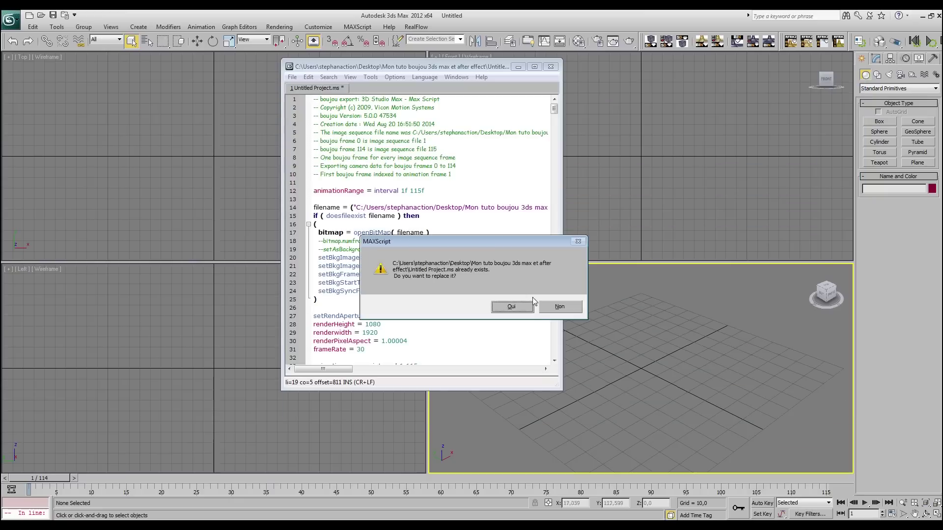
pyautogui.click(530, 307)
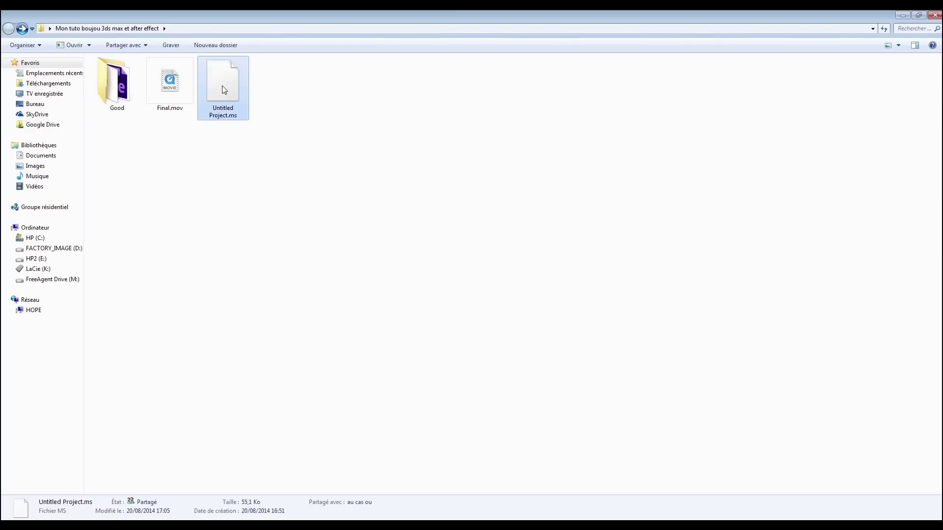
# Drag the corrected Untitled Project.ms into the 3ds Max viewport to load the point cloud and camera
pyautogui.moveTo(224, 90); pyautogui.dragTo(620, 380)
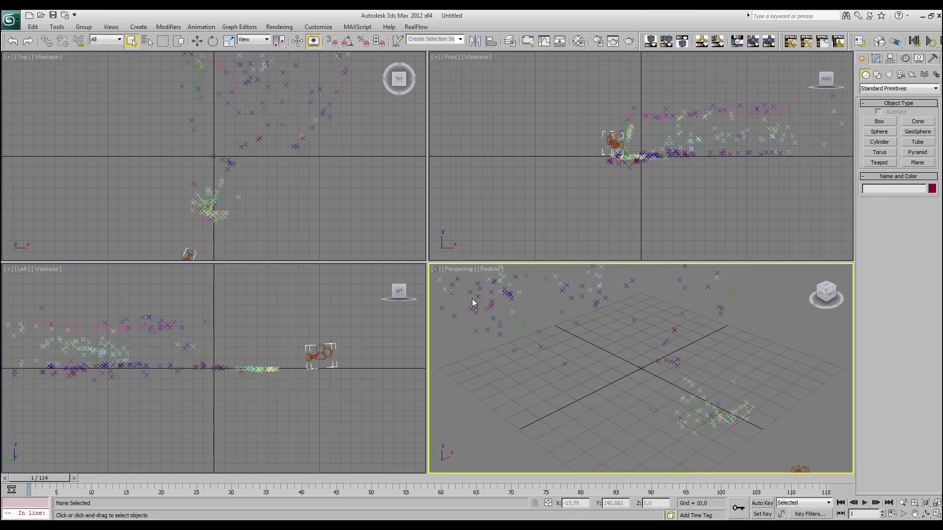
# Switch the perspective viewport to Camera_1, scrub the camera move, and return to frame 1
pyautogui.click(467, 273)
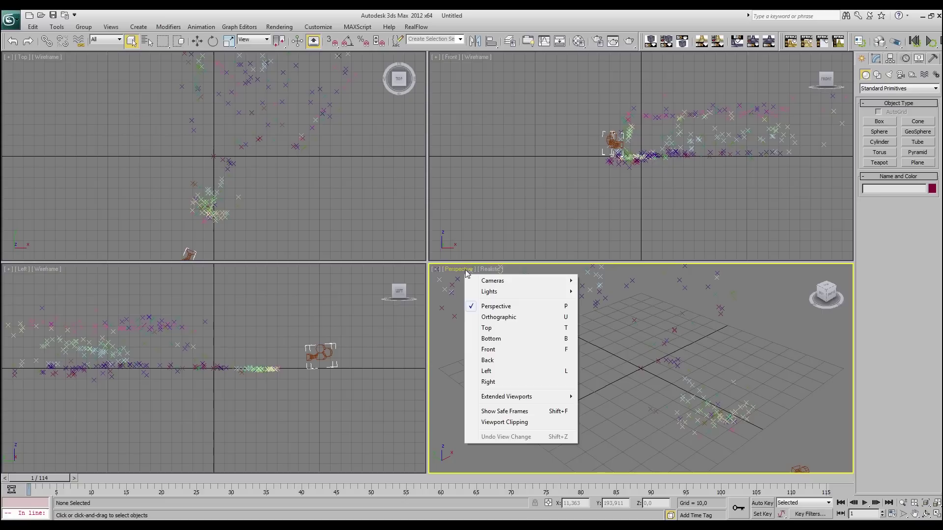
pyautogui.moveTo(477, 282)
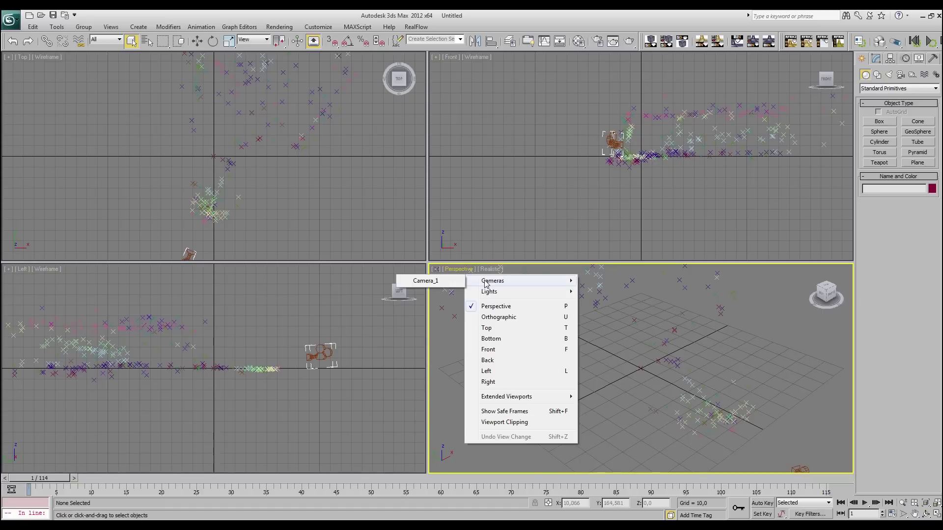
pyautogui.click(435, 281)
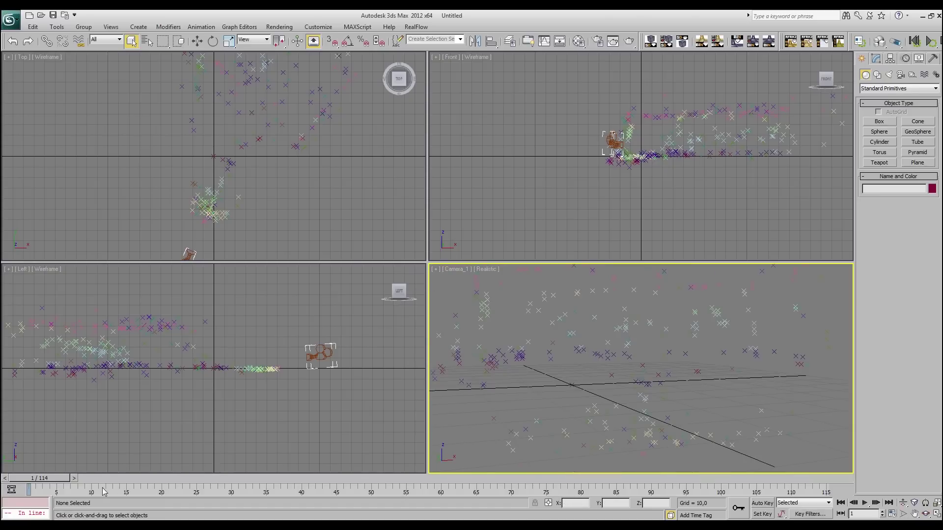
pyautogui.moveTo(44, 480); pyautogui.dragTo(501, 475)
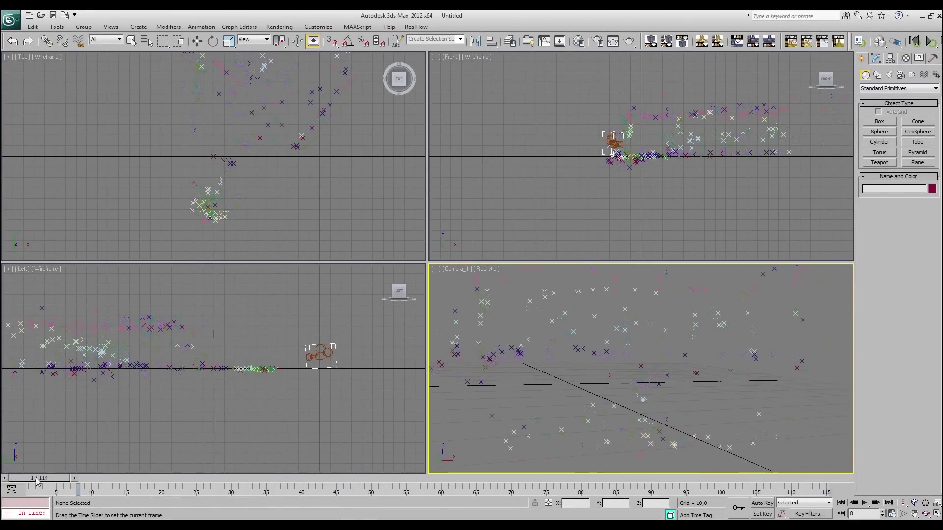
pyautogui.press('e')
pyautogui.press('Home')
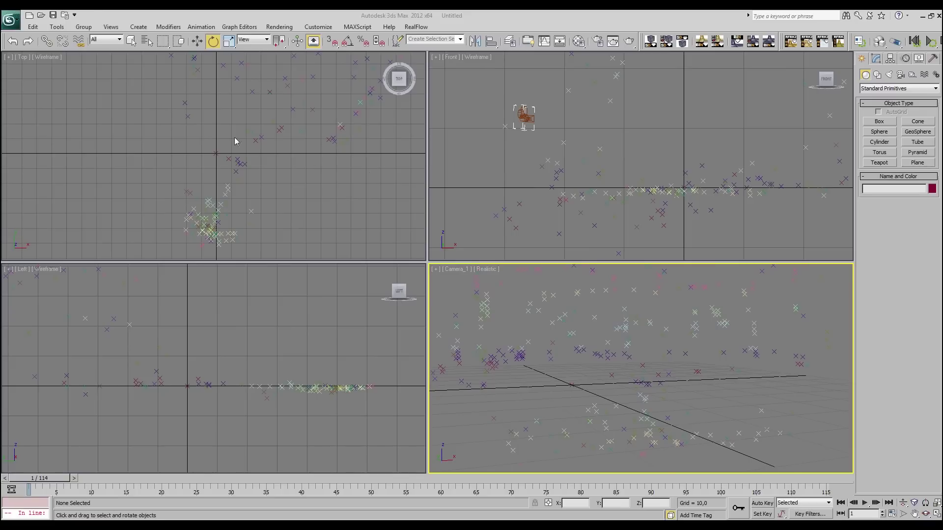
# Merge the Object01 smurf model from smurf 3d.max into the tracked scene
pyautogui.click(19, 23)
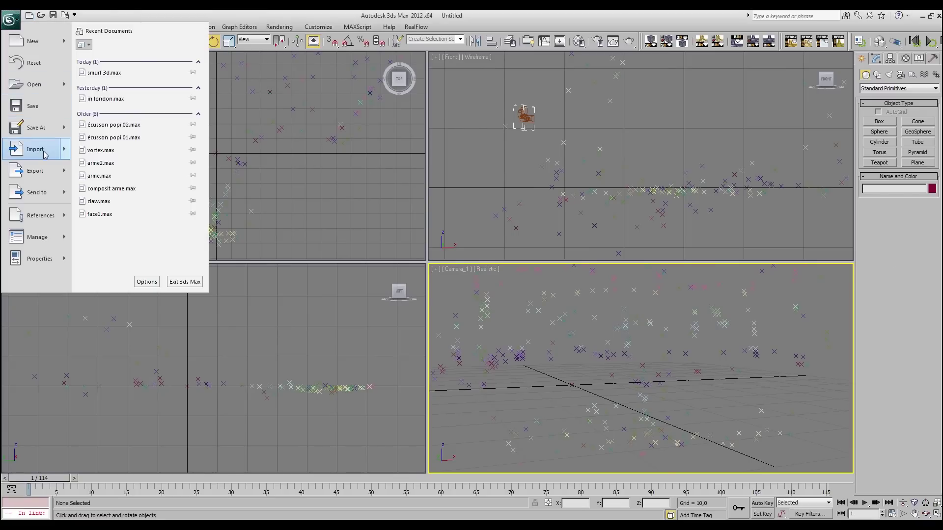
pyautogui.moveTo(44, 150)
pyautogui.click(124, 96)
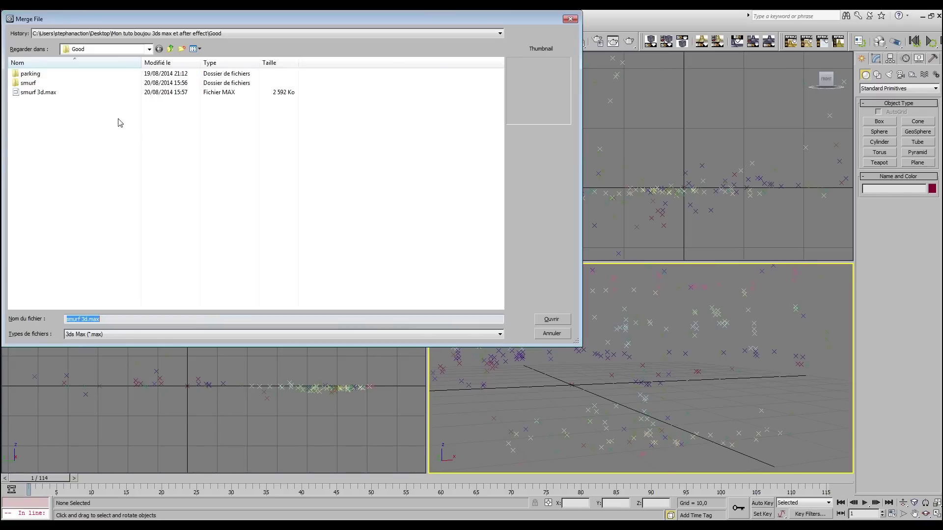
pyautogui.doubleClick(27, 93)
pyautogui.moveTo(481, 195); pyautogui.dragTo(484, 309)
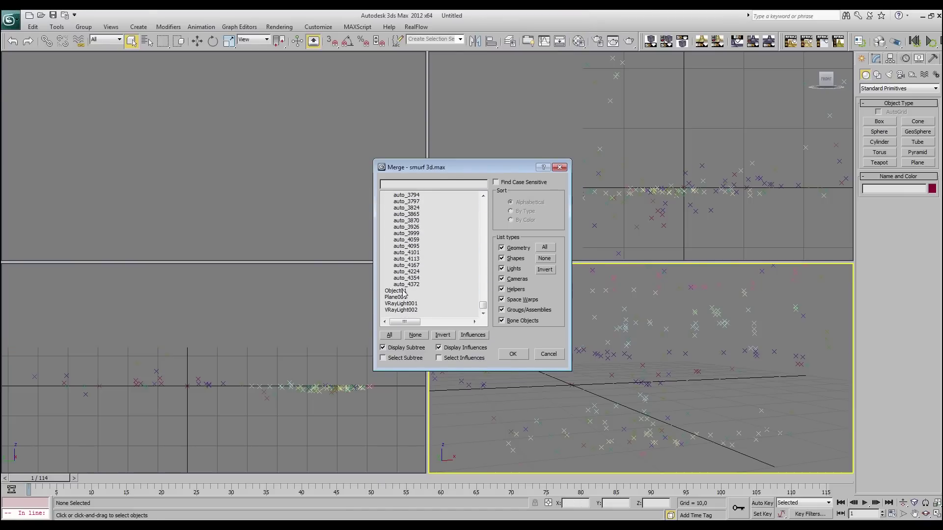
pyautogui.doubleClick(405, 292)
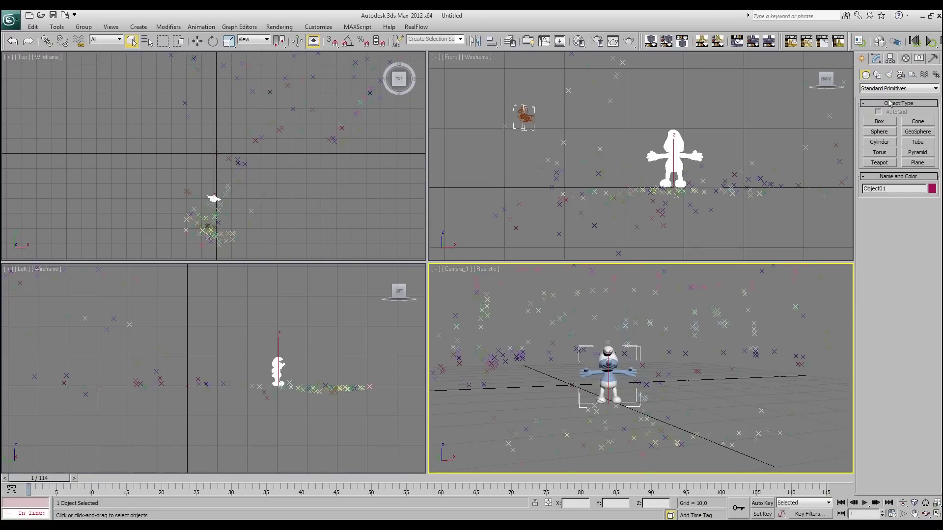
# Draw a VRay plane light in the Front view beside the smurf
pyautogui.click(890, 75)
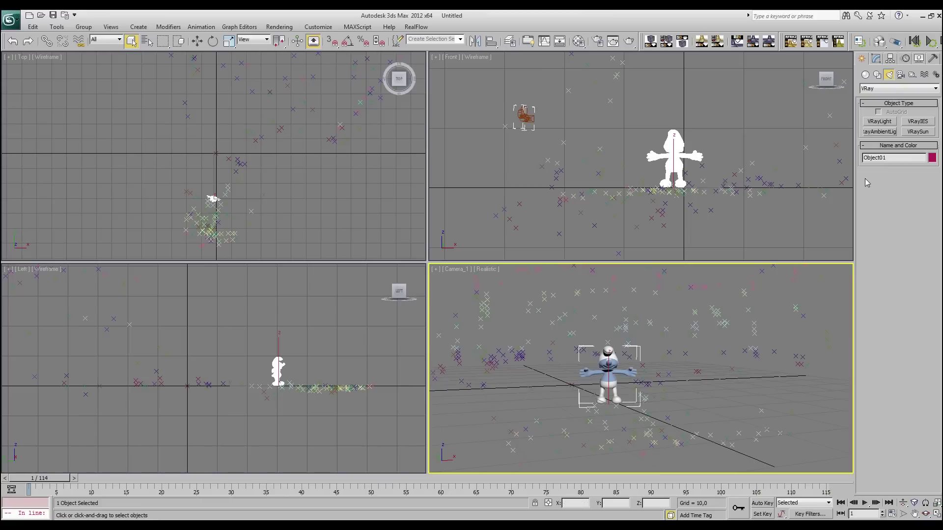
pyautogui.click(879, 122)
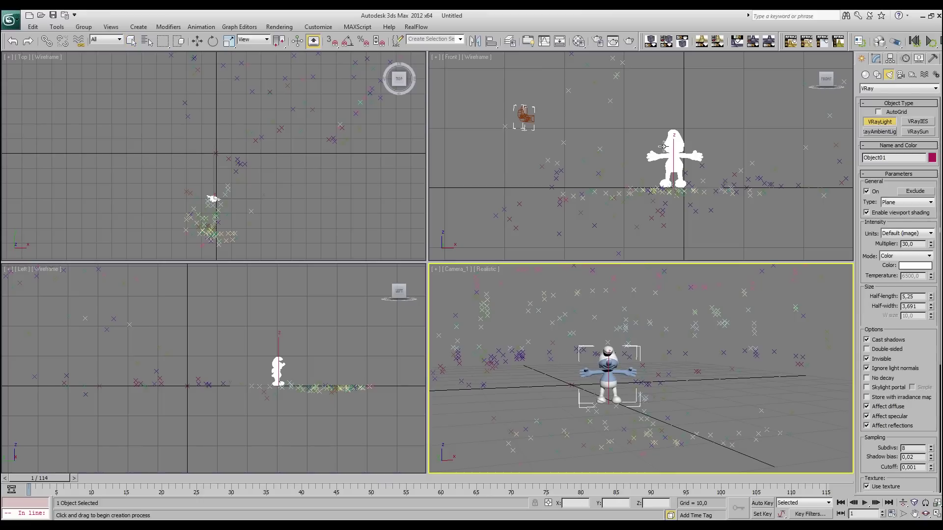
pyautogui.moveTo(650, 131); pyautogui.dragTo(721, 193)
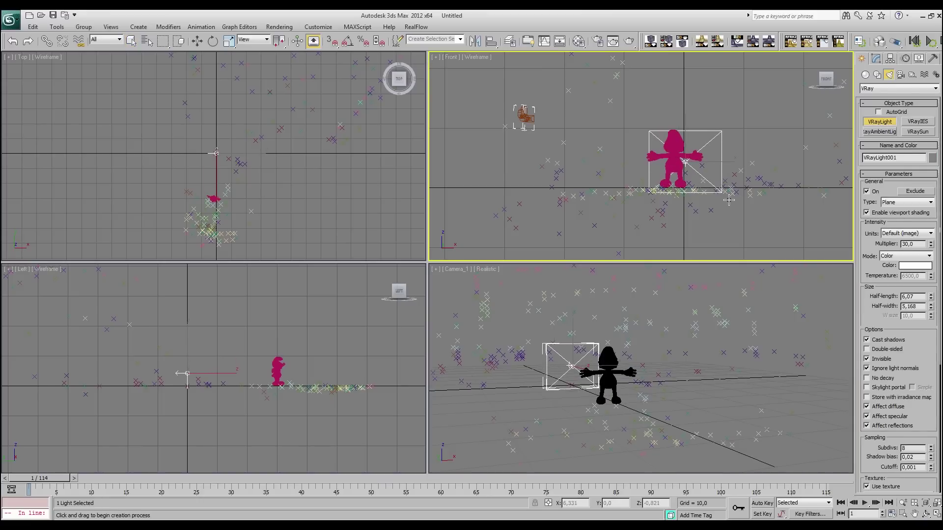
pyautogui.rightClick(233, 149)
# Move VRayLight001 down-left in the Top view and raise it in the Left view
pyautogui.rightClick(232, 148)
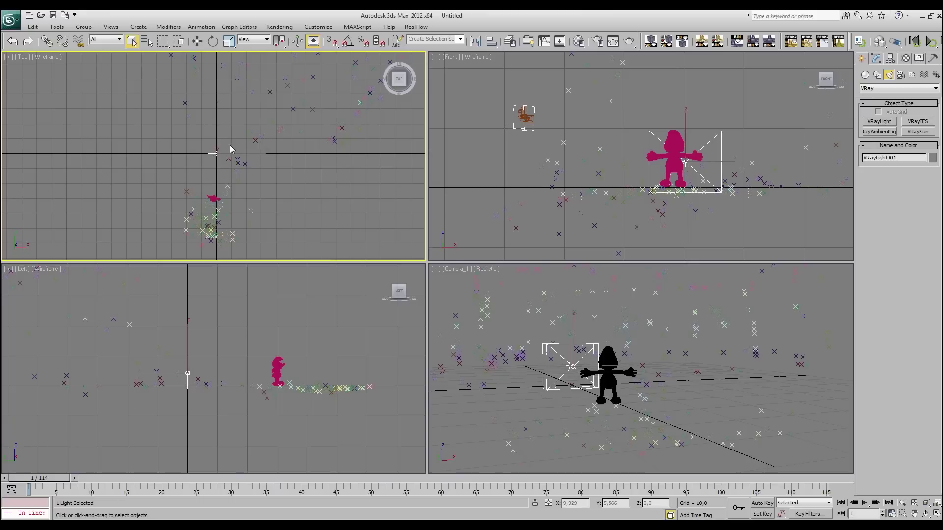
pyautogui.rightClick(234, 150)
pyautogui.click(236, 153)
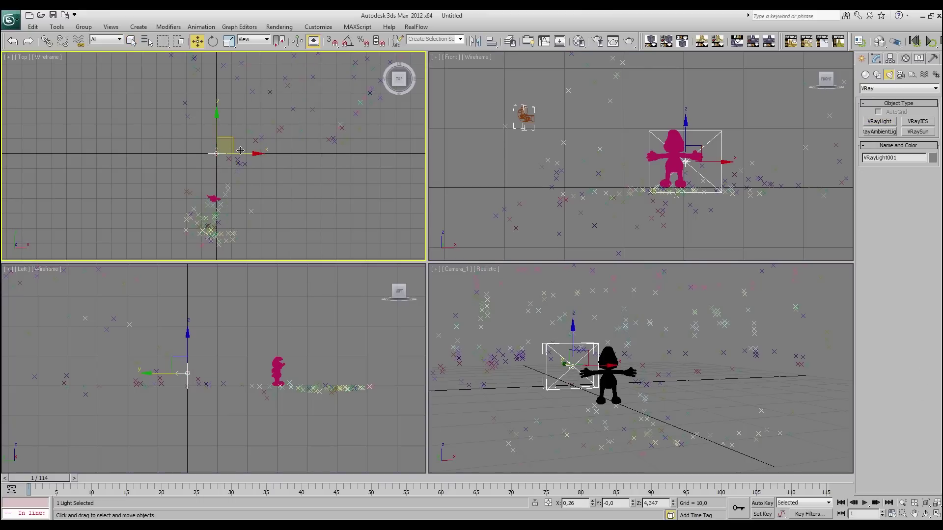
pyautogui.moveTo(238, 153); pyautogui.dragTo(171, 250)
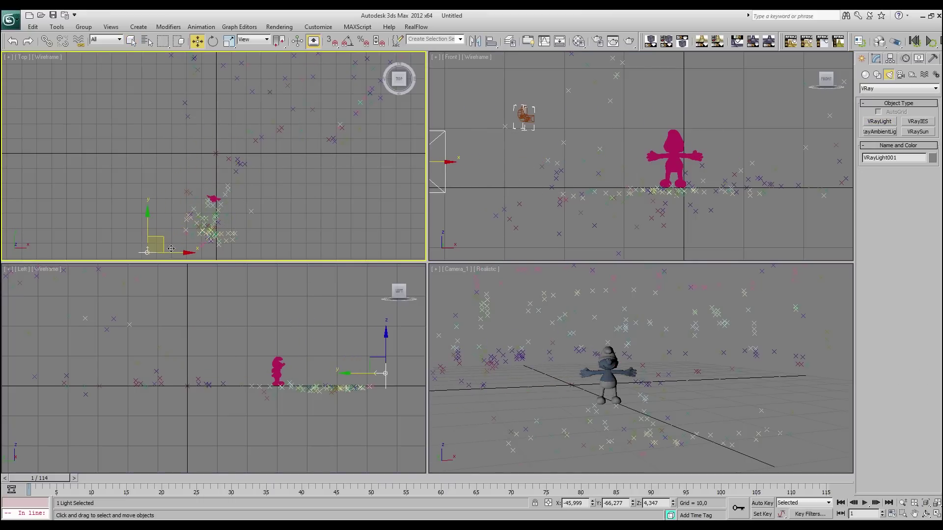
pyautogui.rightClick(362, 341)
pyautogui.moveTo(394, 348); pyautogui.dragTo(394, 294)
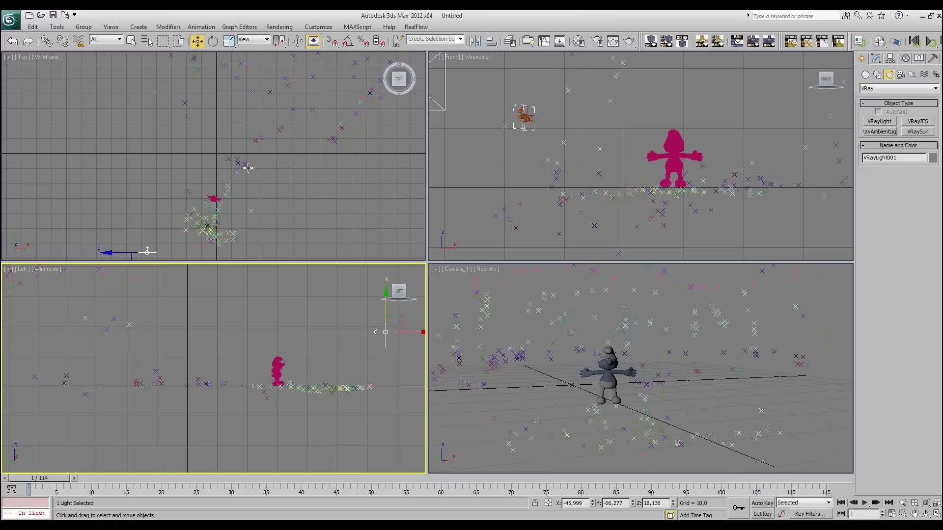
pyautogui.moveTo(244, 180); pyautogui.dragTo(248, 141, button='middle')
# Rotate VRayLight001 in the Left and Top views so it faces the smurf
pyautogui.rightClick(362, 351)
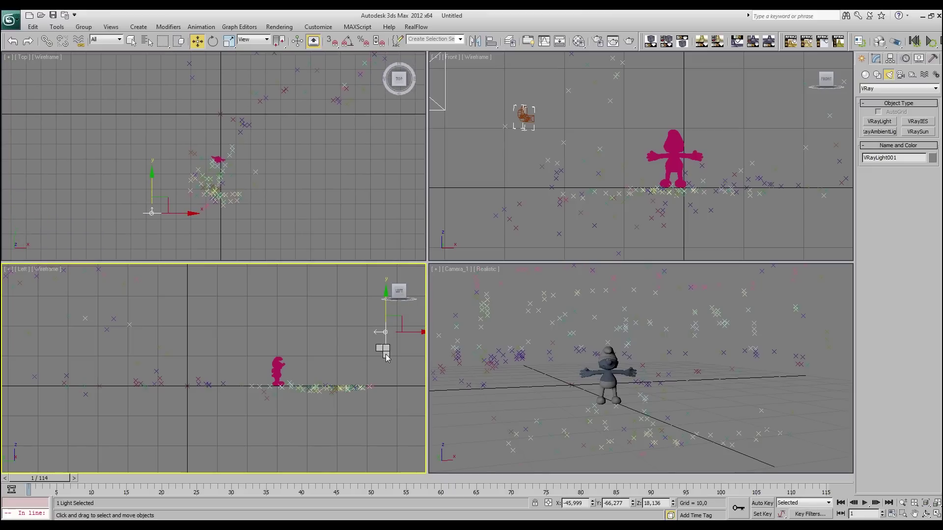
pyautogui.rightClick(382, 351)
pyautogui.click(395, 370)
pyautogui.moveTo(425, 360); pyautogui.dragTo(432, 342)
pyautogui.rightClick(168, 202)
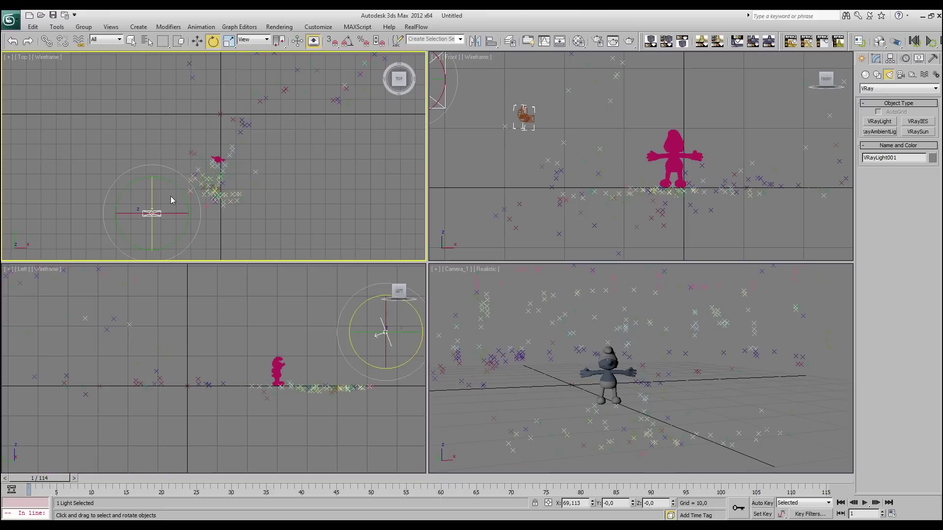
pyautogui.moveTo(196, 209); pyautogui.dragTo(191, 253)
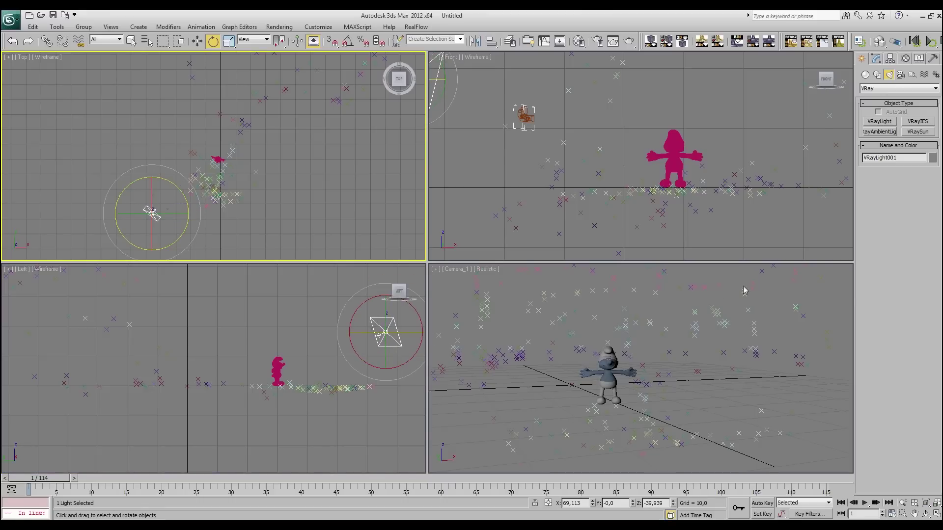
pyautogui.click(877, 59)
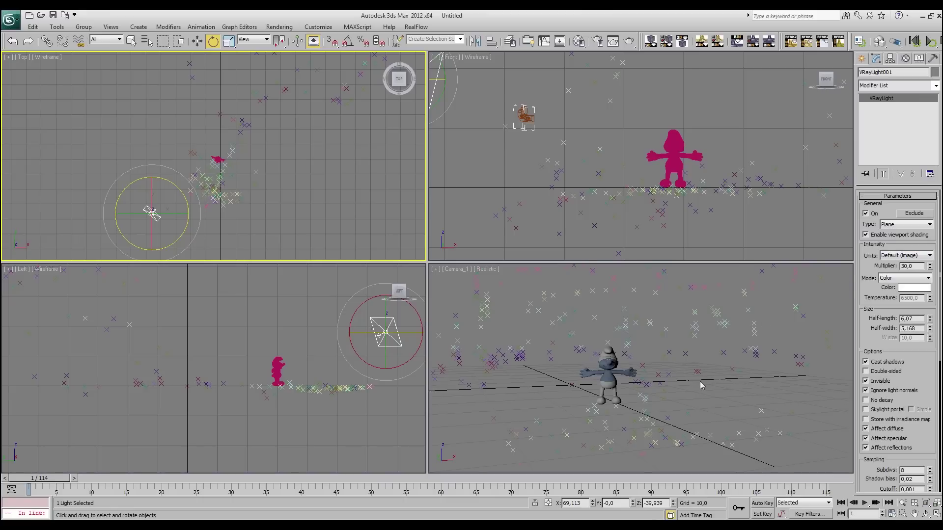
# Draw a second VRay plane light and turn it around in the Top view
pyautogui.click(862, 59)
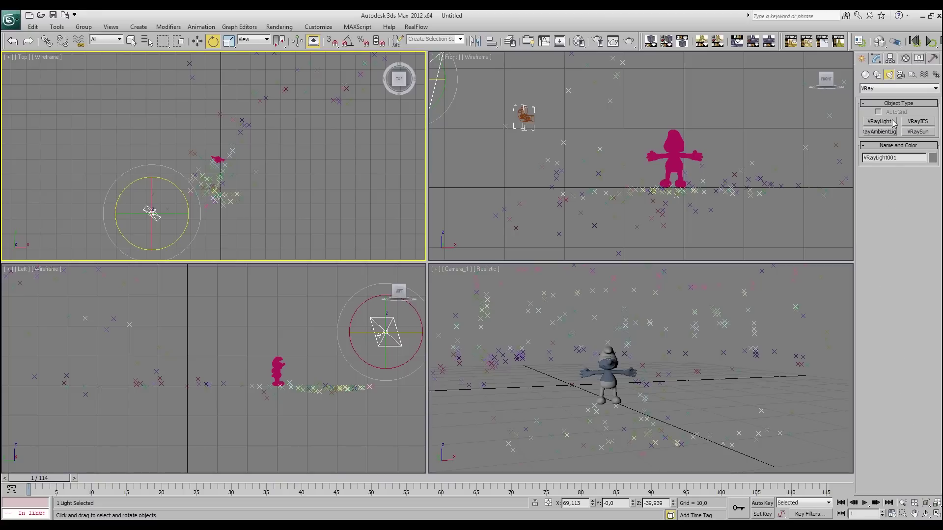
pyautogui.click(893, 123)
pyautogui.moveTo(643, 152); pyautogui.dragTo(699, 191)
pyautogui.click(259, 132)
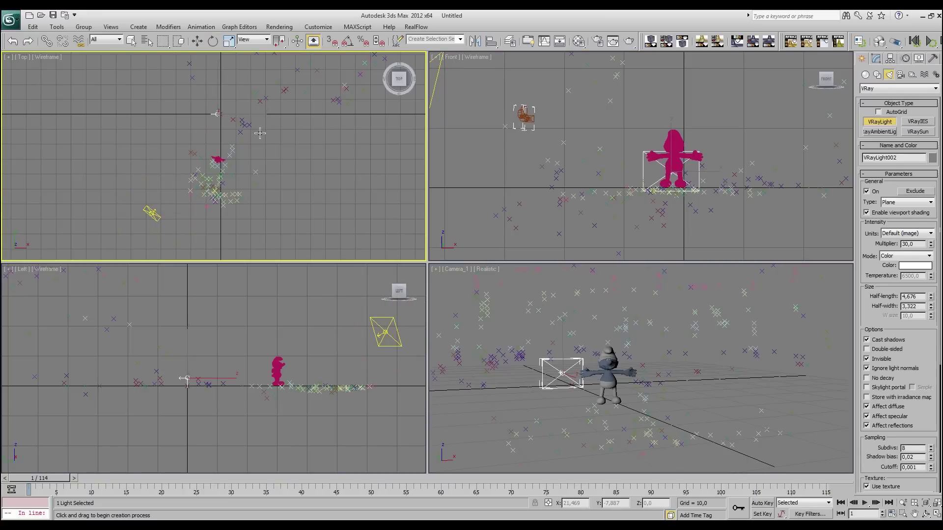
pyautogui.press('e')
pyautogui.moveTo(259, 139); pyautogui.dragTo(229, 471)
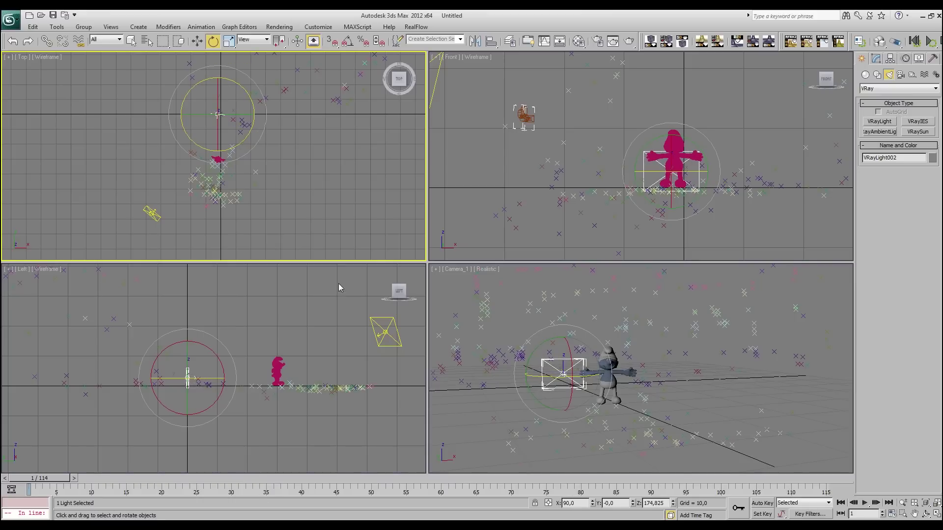
# Raise VRayLight002 above the smurf and tilt it down toward it in the Left view
pyautogui.rightClick(249, 375)
pyautogui.rightClick(186, 369)
pyautogui.click(193, 377)
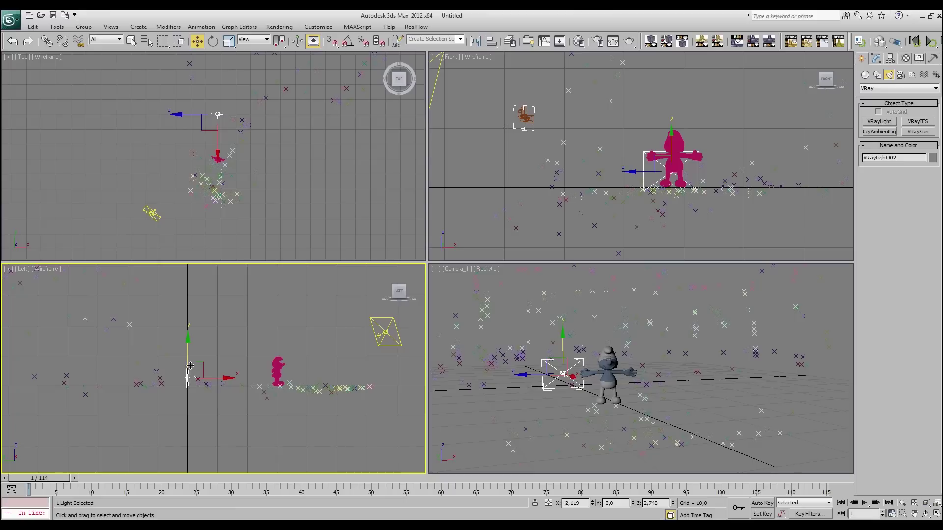
pyautogui.moveTo(197, 351); pyautogui.dragTo(230, 302)
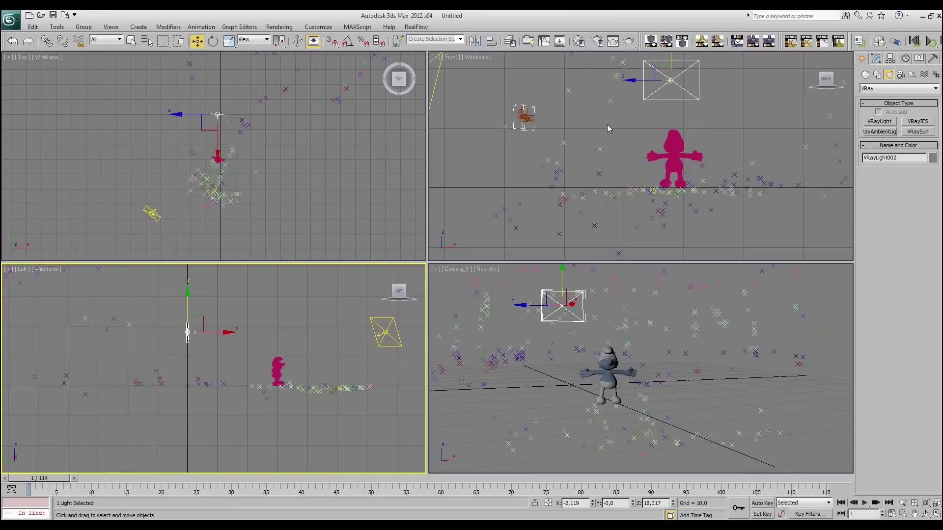
pyautogui.rightClick(205, 304)
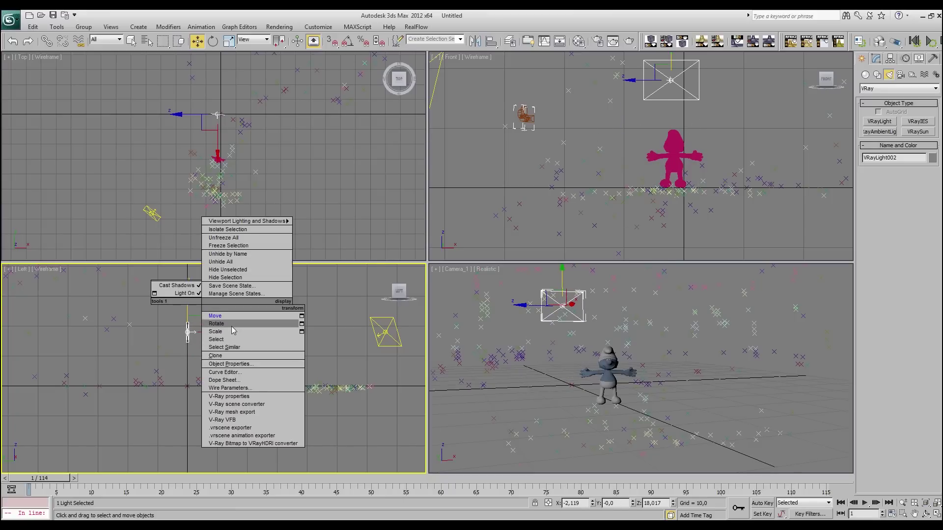
pyautogui.click(221, 329)
pyautogui.moveTo(230, 351); pyautogui.dragTo(225, 378)
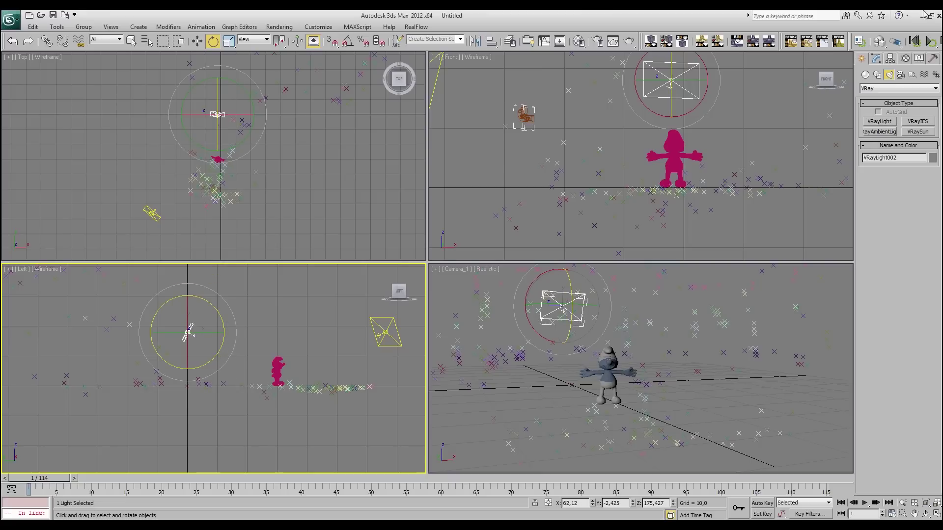
pyautogui.click(876, 59)
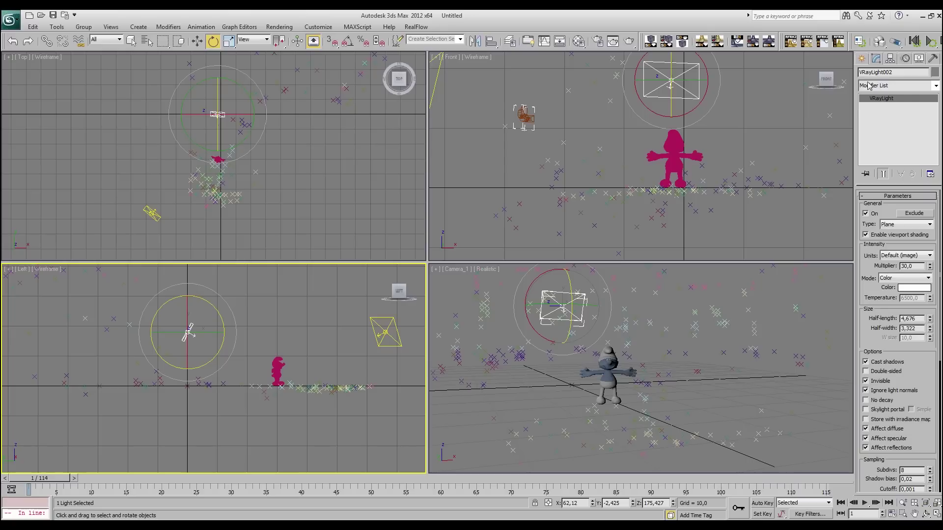
pyautogui.click(863, 59)
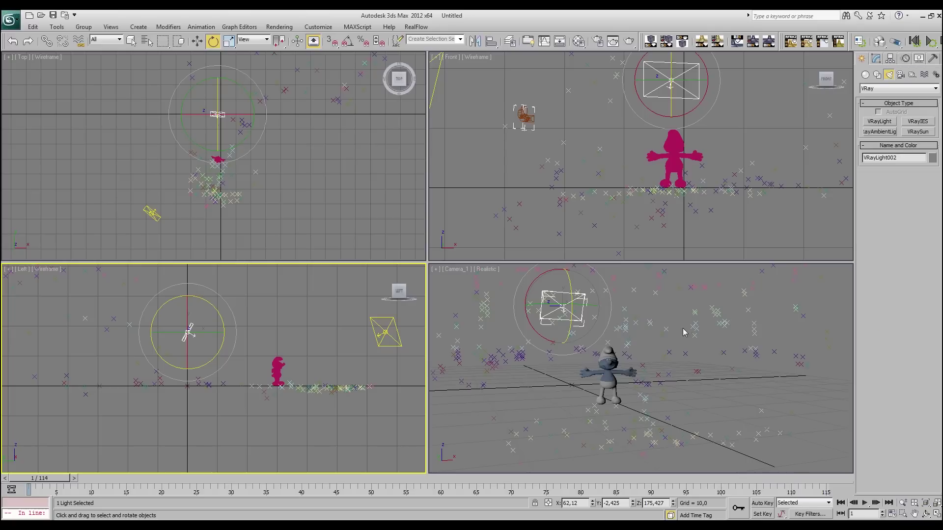
pyautogui.rightClick(703, 365)
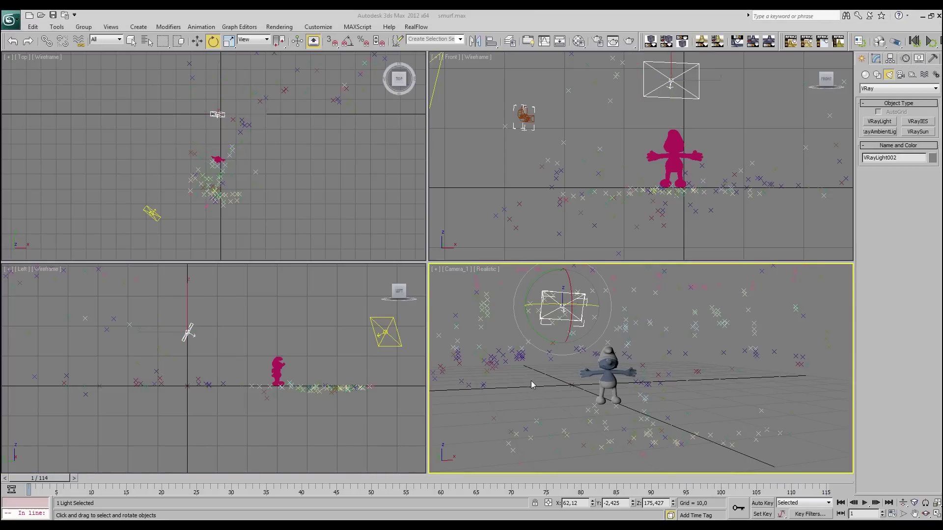
# Review the Environment and Effects settings from the Rendering menu, then close them
pyautogui.click(280, 27)
pyautogui.click(300, 93)
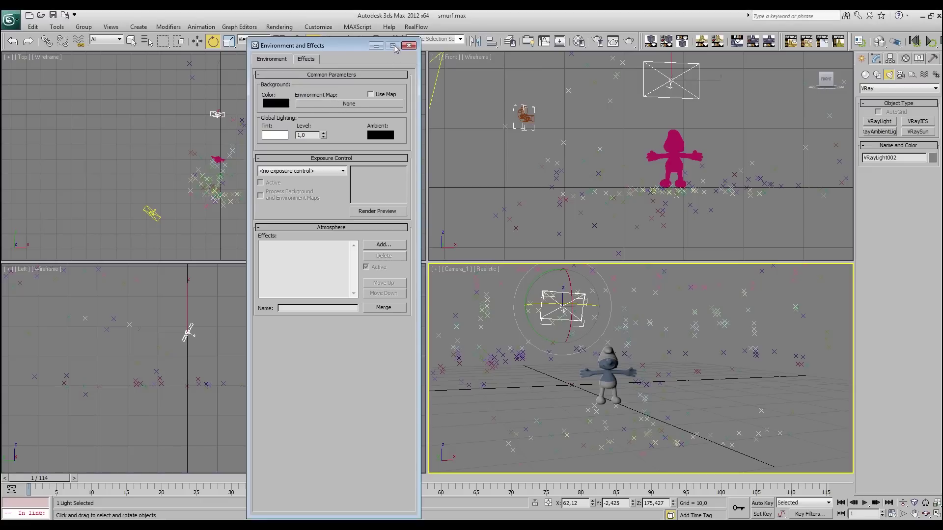
pyautogui.click(408, 46)
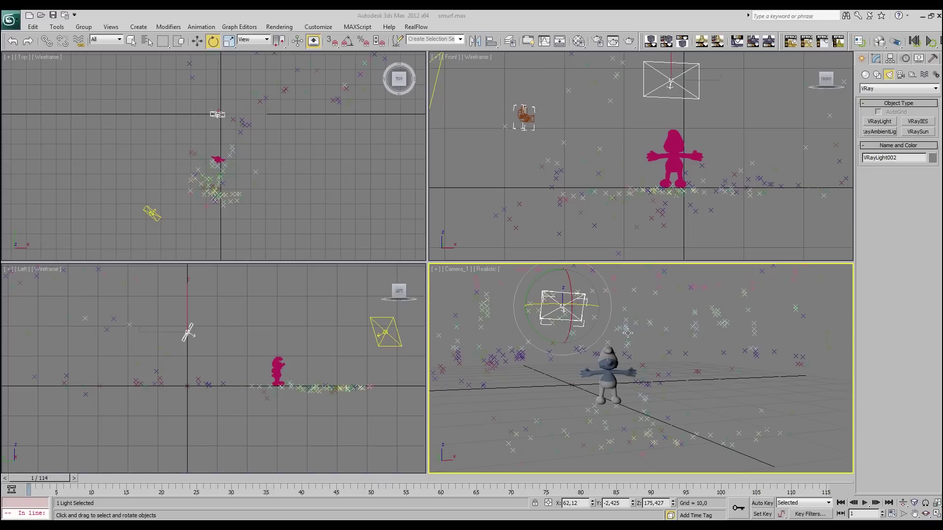
# Draw a 77.437 by 54.797 ground plane under the smurf and bring up the Material Editor
pyautogui.click(865, 76)
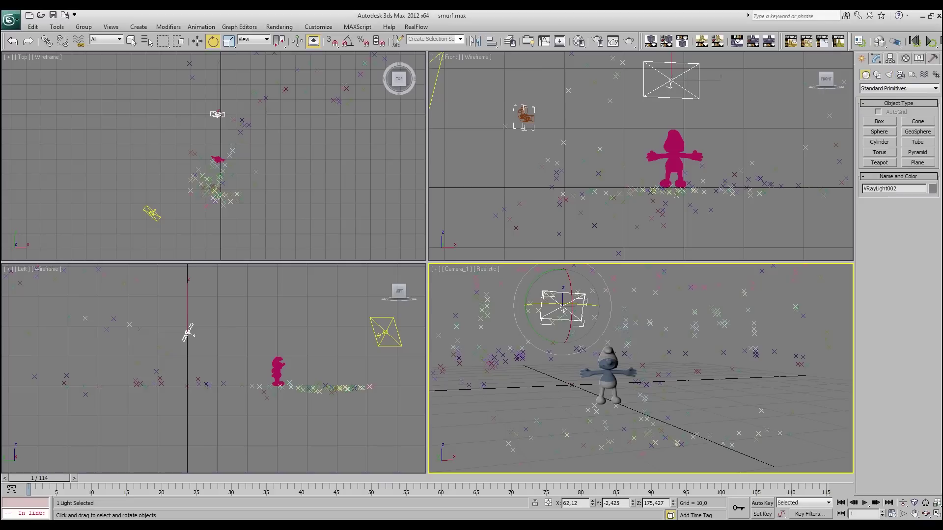
pyautogui.click(917, 162)
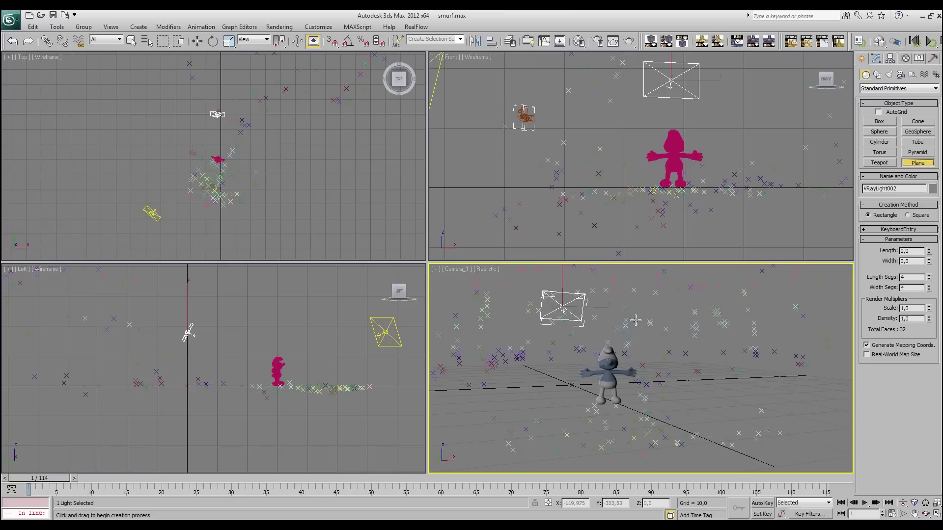
pyautogui.moveTo(192, 107); pyautogui.dragTo(280, 229)
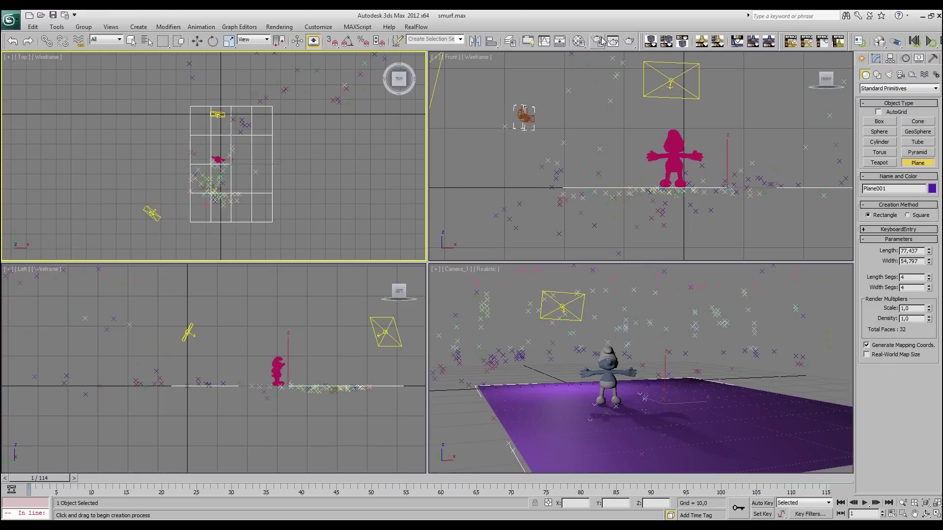
pyautogui.click(579, 41)
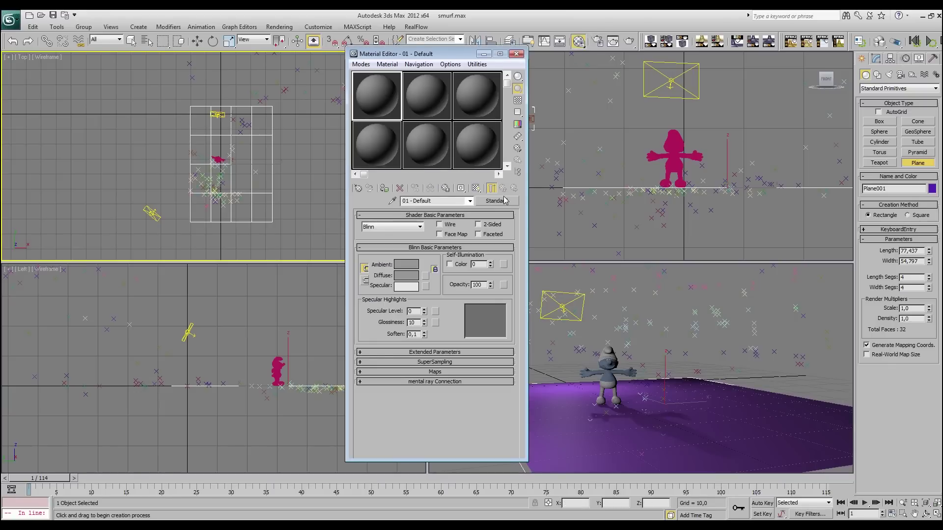
# Replace the material with VRayMtlWrapper, disabling GI generation and enabling Matte surface
pyautogui.click(502, 202)
pyautogui.scroll(-2, 444, 347)
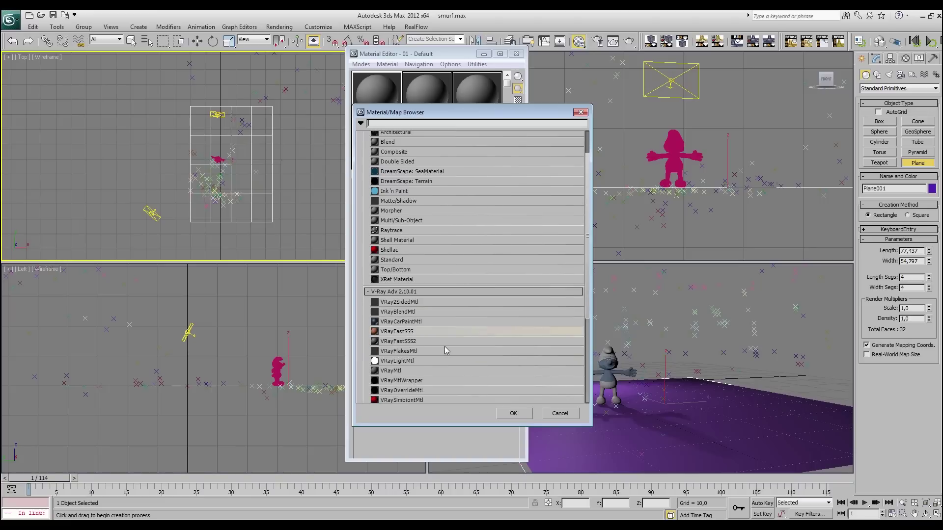
pyautogui.scroll(-1, 443, 345)
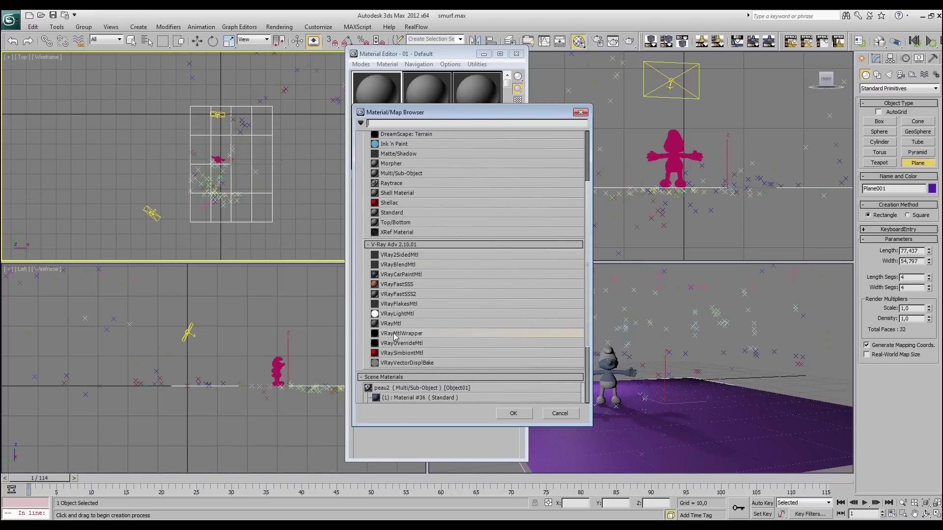
pyautogui.doubleClick(429, 336)
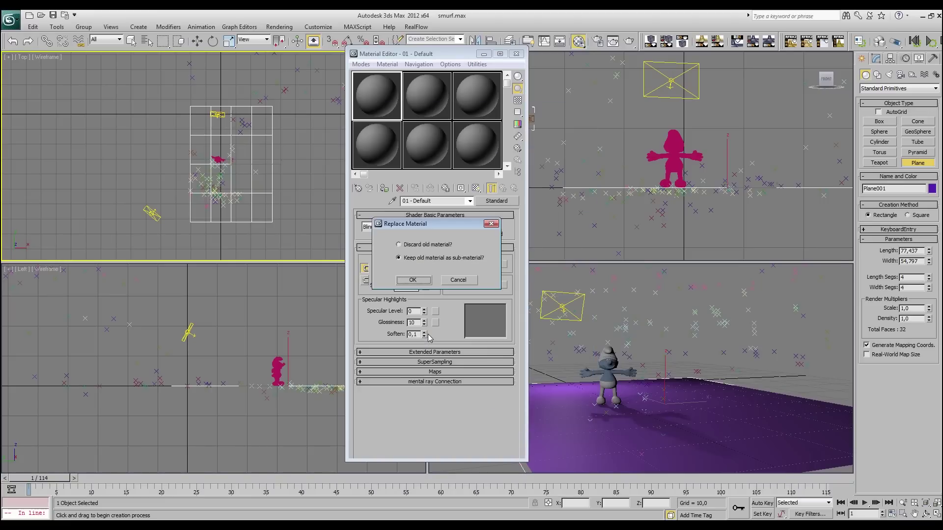
pyautogui.click(407, 281)
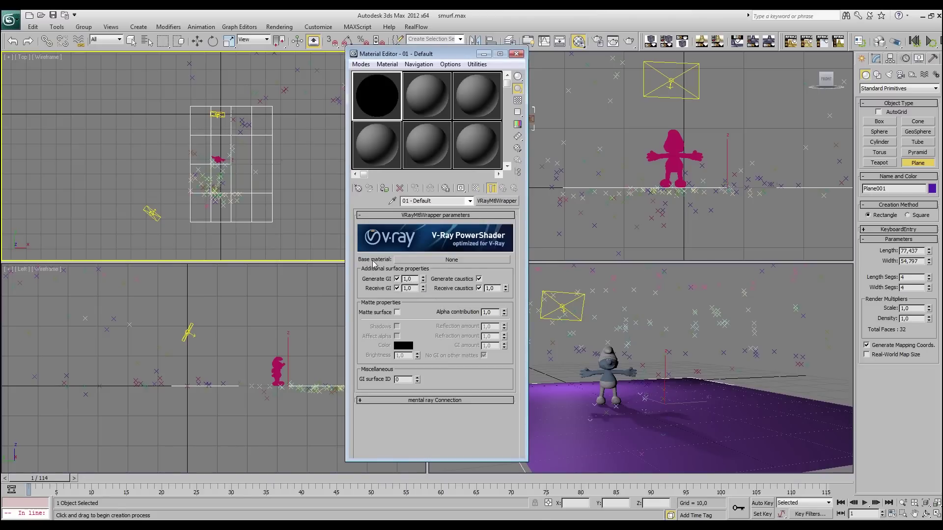
pyautogui.click(398, 279)
pyautogui.click(397, 313)
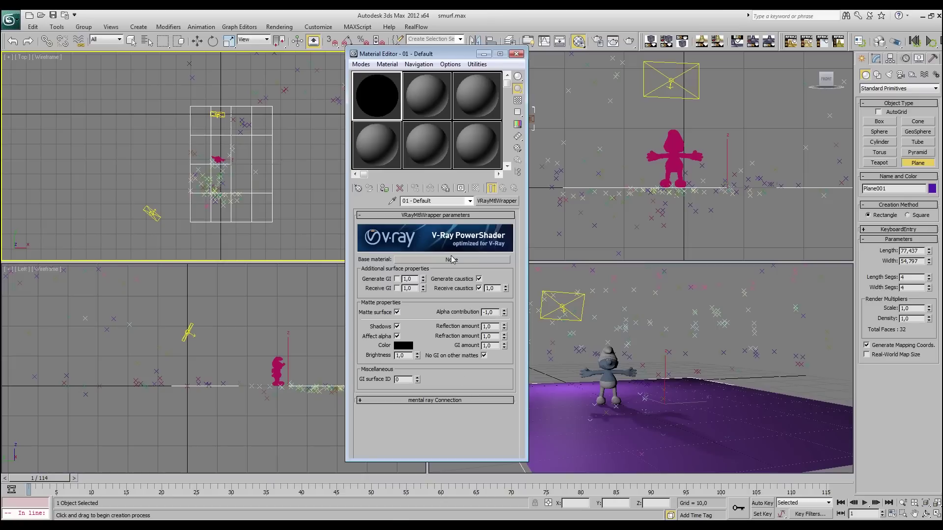
# Give the wrapper a VRayMtl base material and apply it to Plane001
pyautogui.click(413, 263)
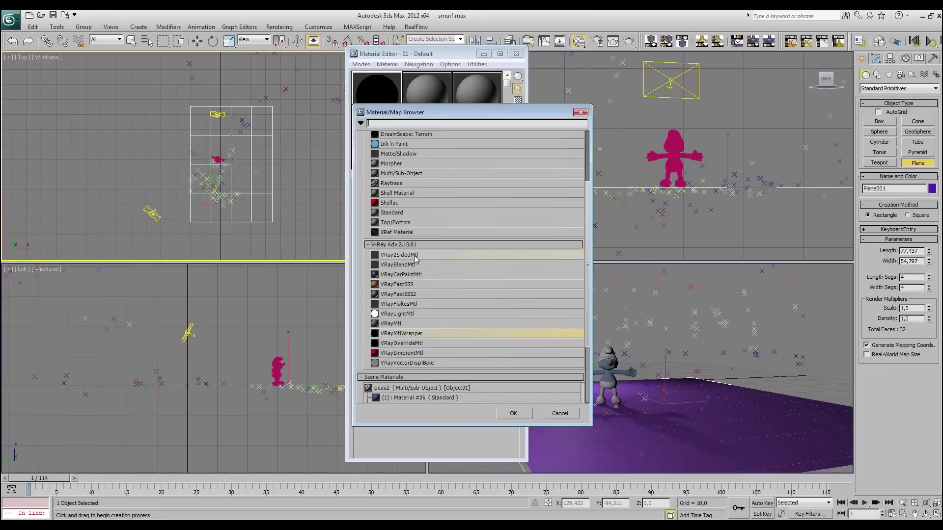
pyautogui.doubleClick(404, 325)
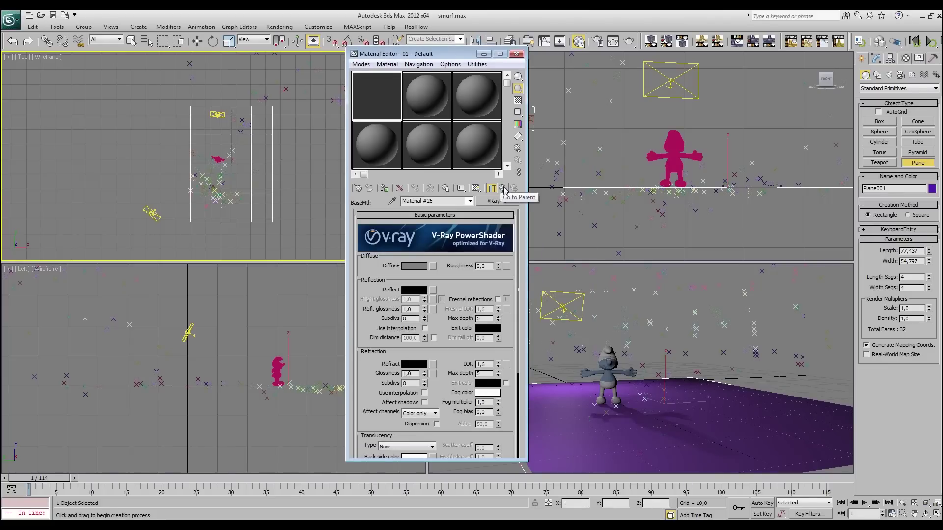
pyautogui.click(503, 189)
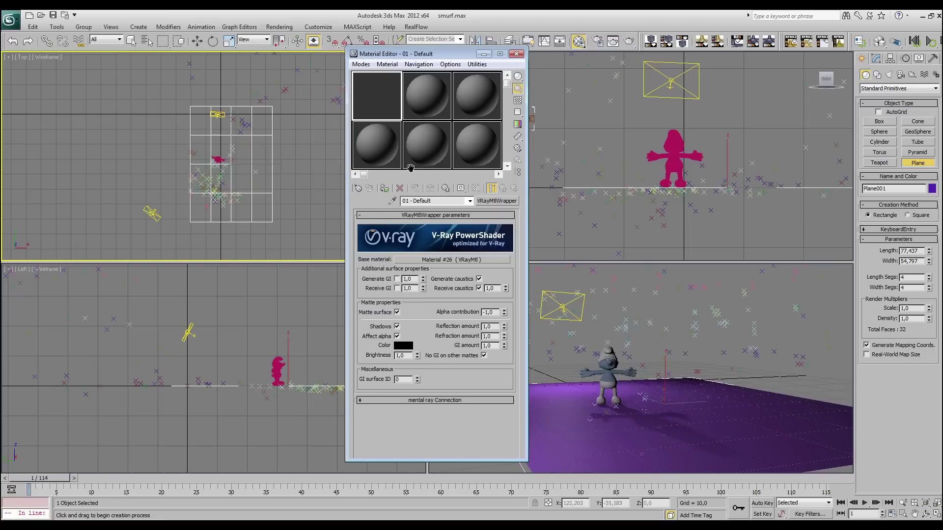
pyautogui.moveTo(393, 105); pyautogui.dragTo(580, 445)
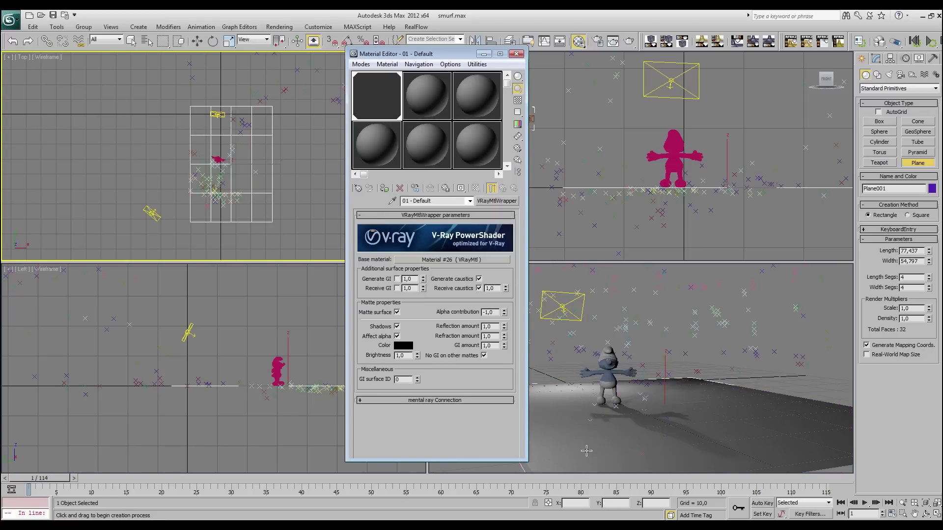
pyautogui.click(517, 57)
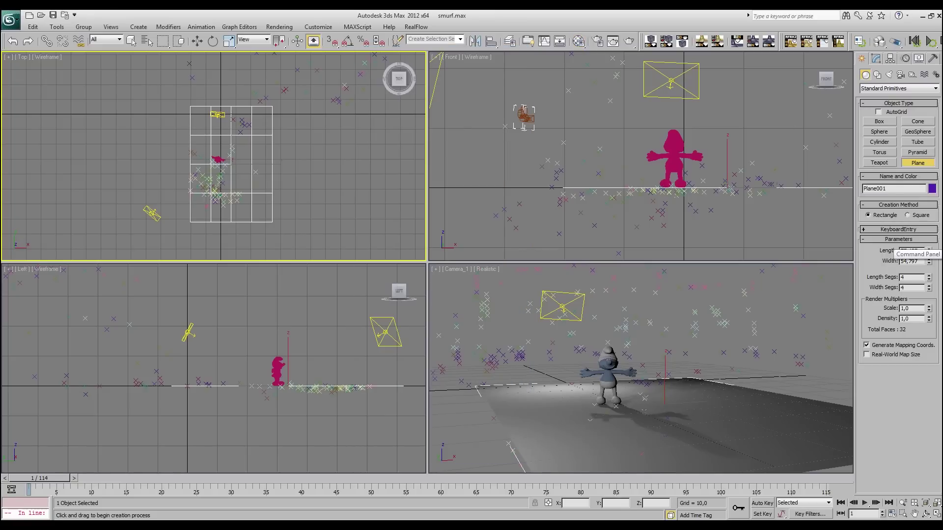
pyautogui.click(810, 316)
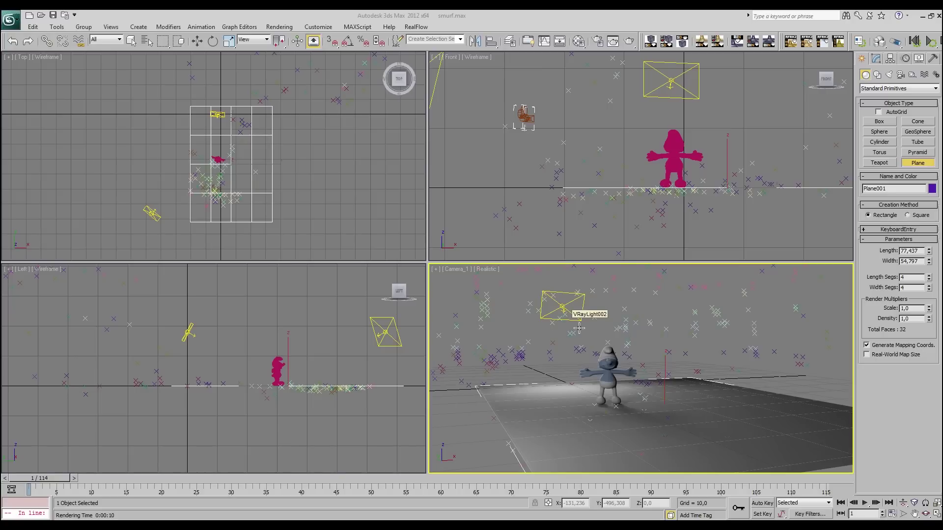
pyautogui.click(287, 30)
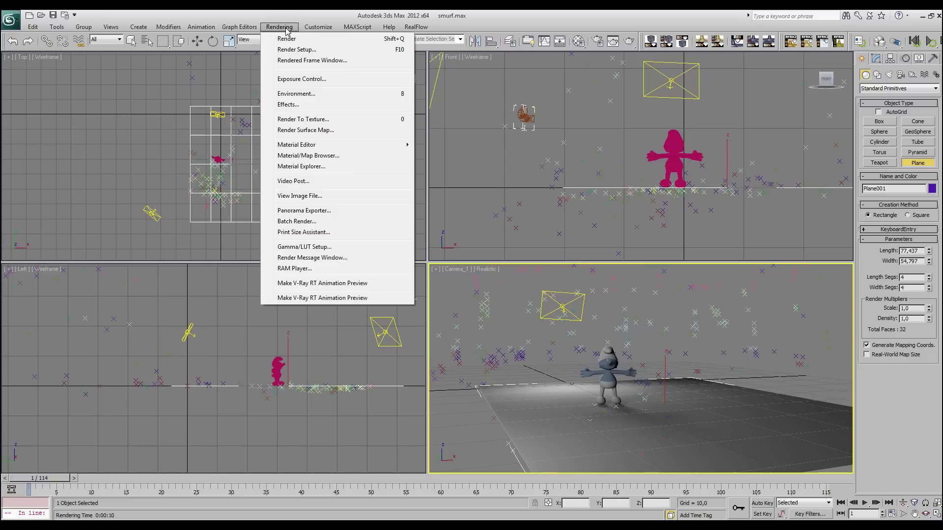
pyautogui.click(294, 94)
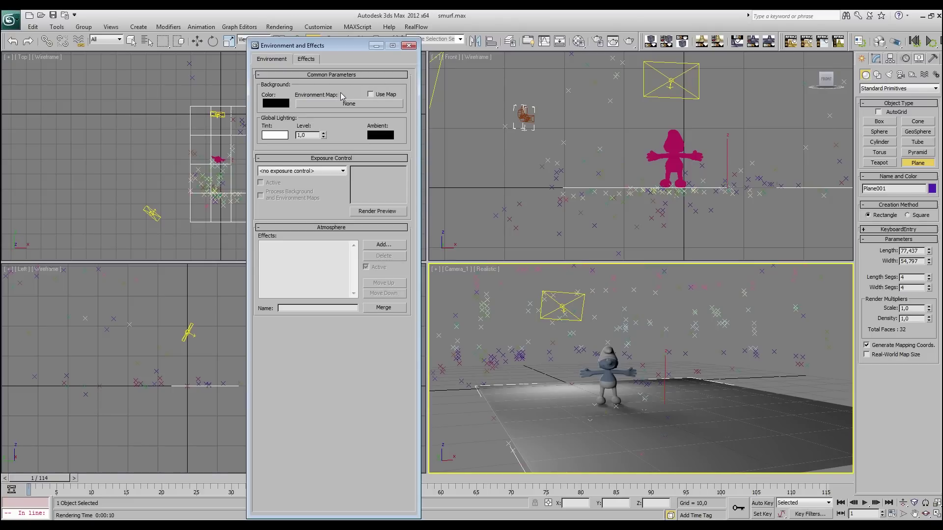
pyautogui.click(409, 45)
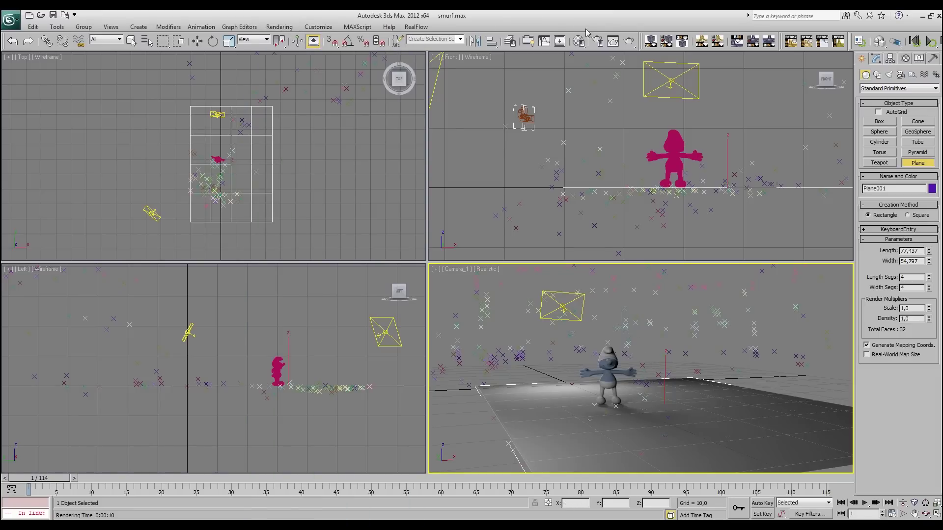
# Enable V-Ray global illumination in Render Setup and browse for the render output file
pyautogui.click(600, 44)
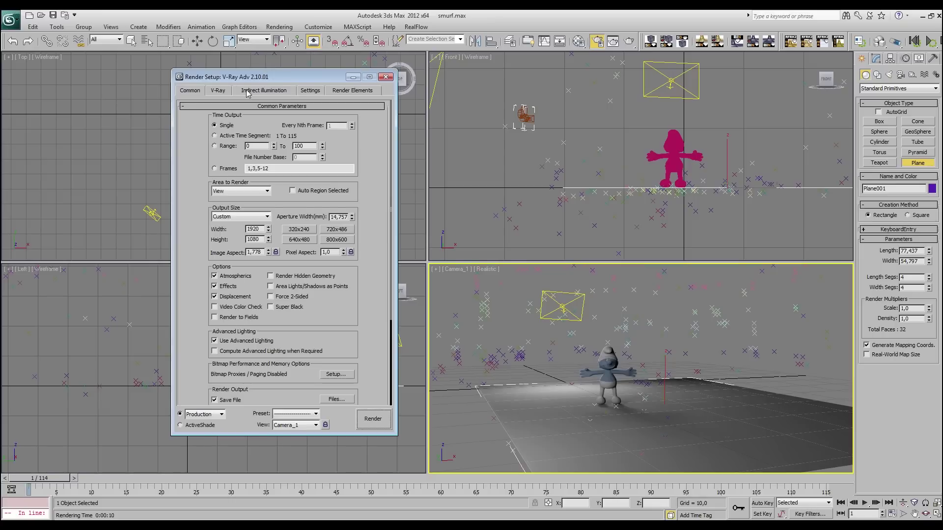
pyautogui.click(249, 91)
pyautogui.click(186, 119)
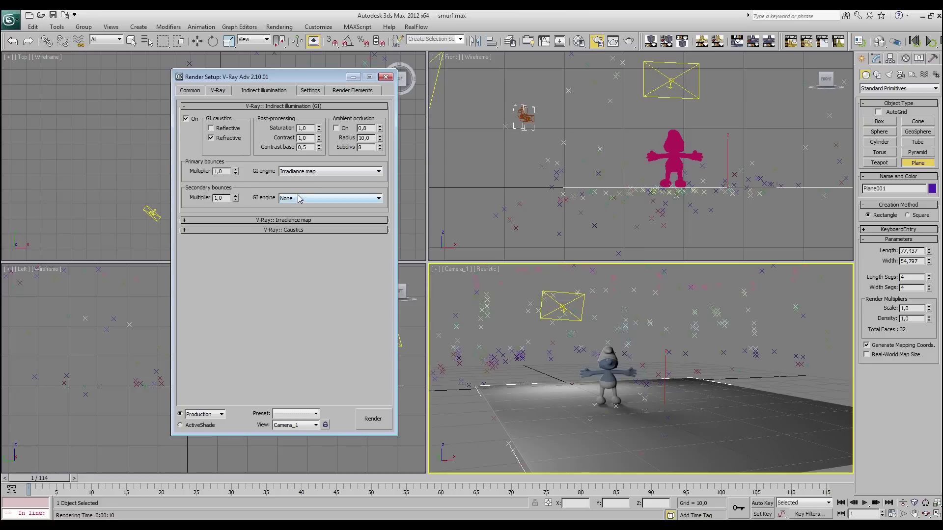
pyautogui.click(283, 221)
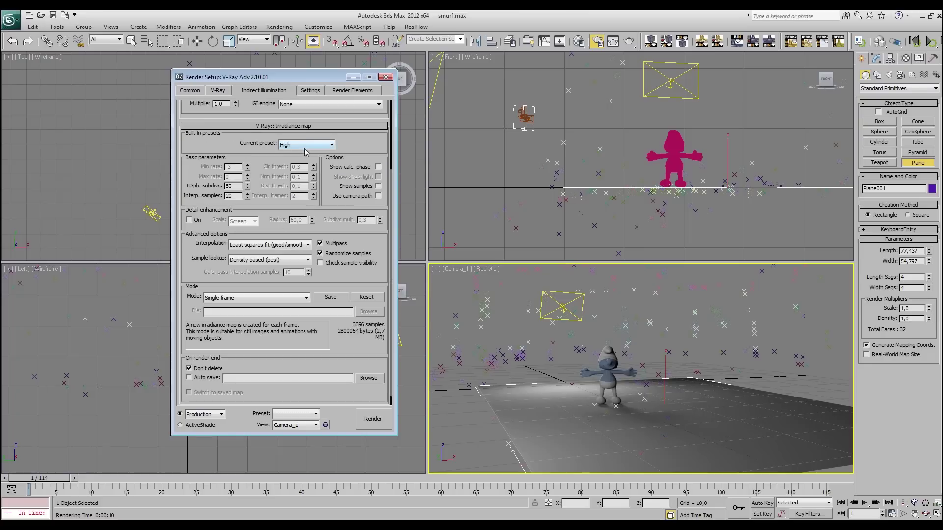
pyautogui.click(275, 125)
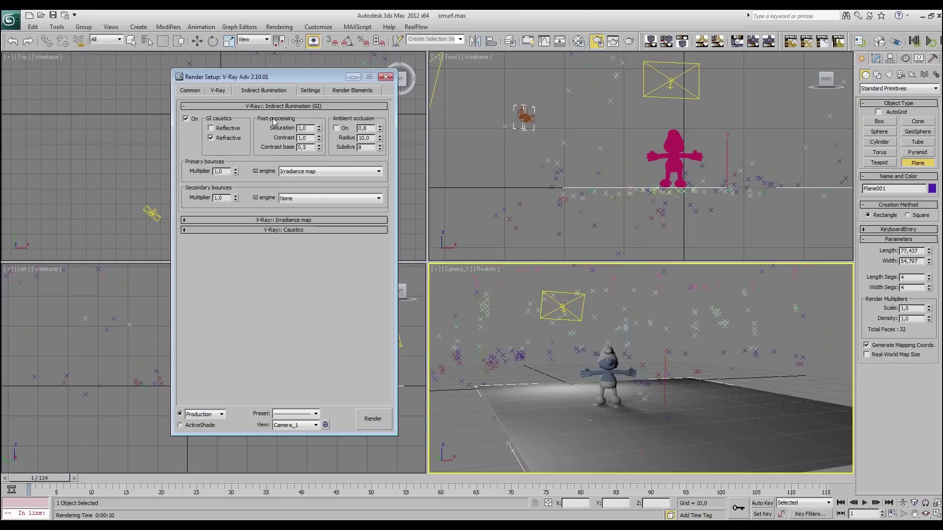
pyautogui.click(218, 90)
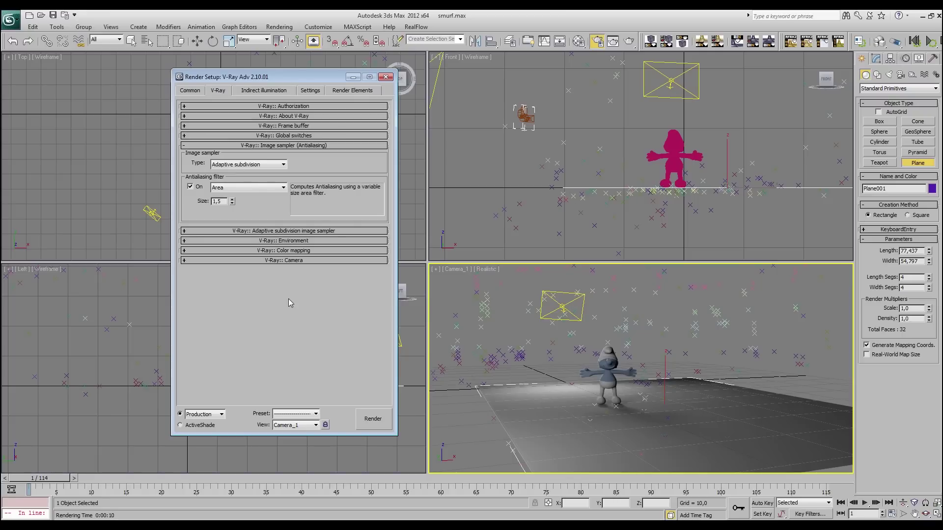
pyautogui.click(196, 91)
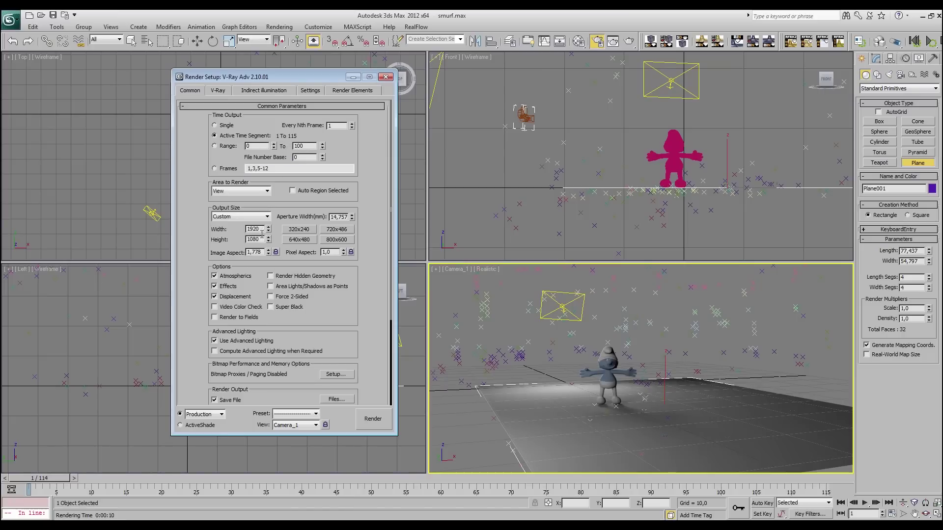
pyautogui.click(336, 399)
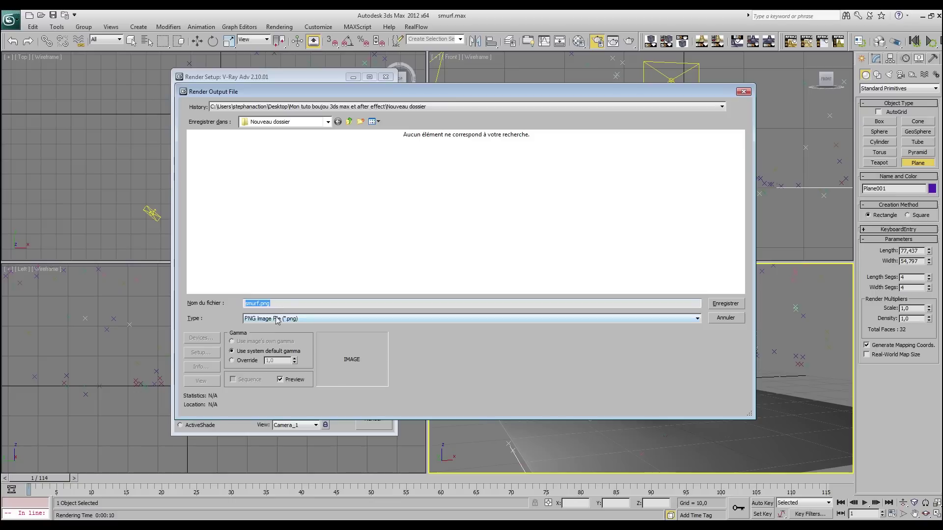
# Set the render output to a PNG image file named smurf
pyautogui.click(297, 320)
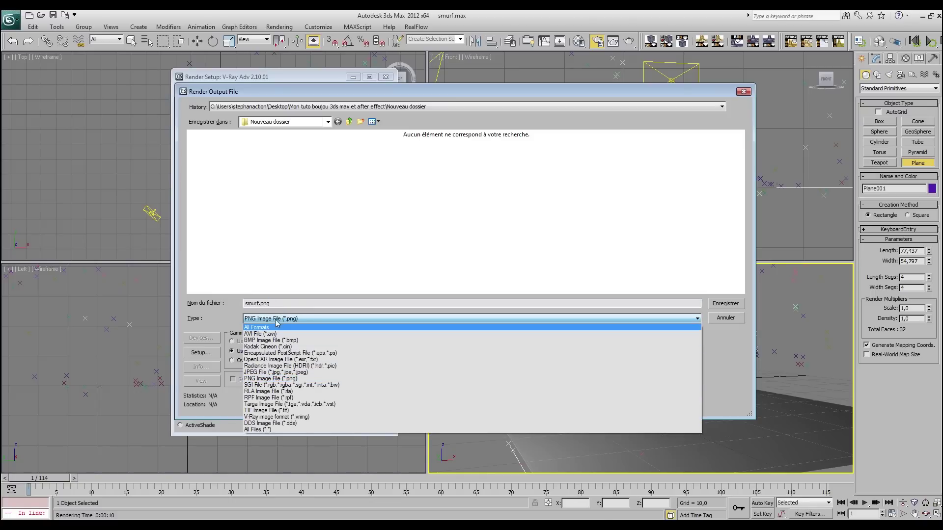
pyautogui.click(287, 306)
pyautogui.doubleClick(287, 306)
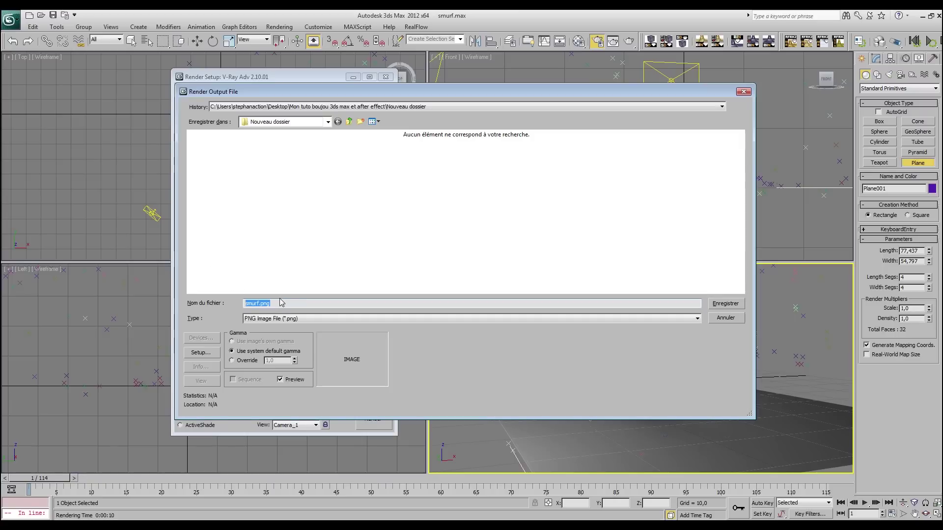
pyautogui.write('sm')
pyautogui.click(718, 306)
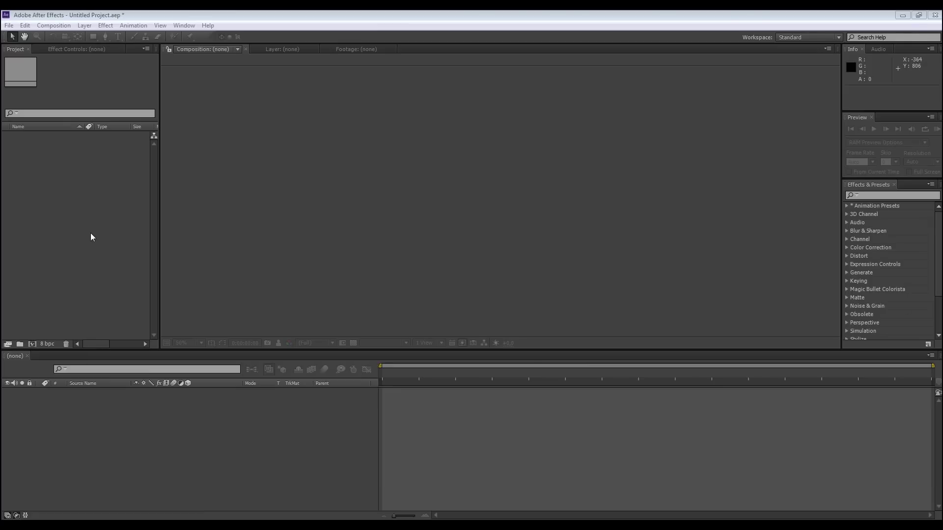
# Import parking001.png as the parking[001-115].png PNG sequence
pyautogui.rightClick(71, 213)
pyautogui.moveTo(116, 252)
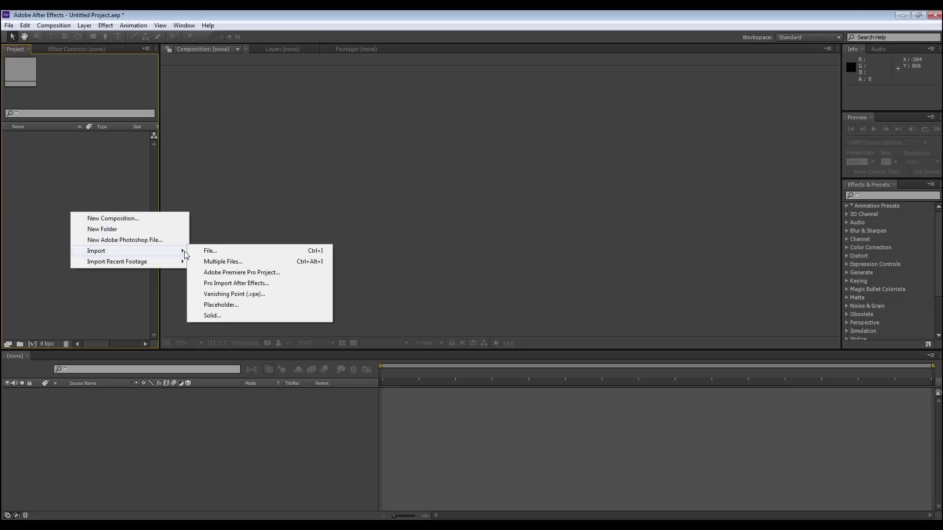
pyautogui.click(209, 251)
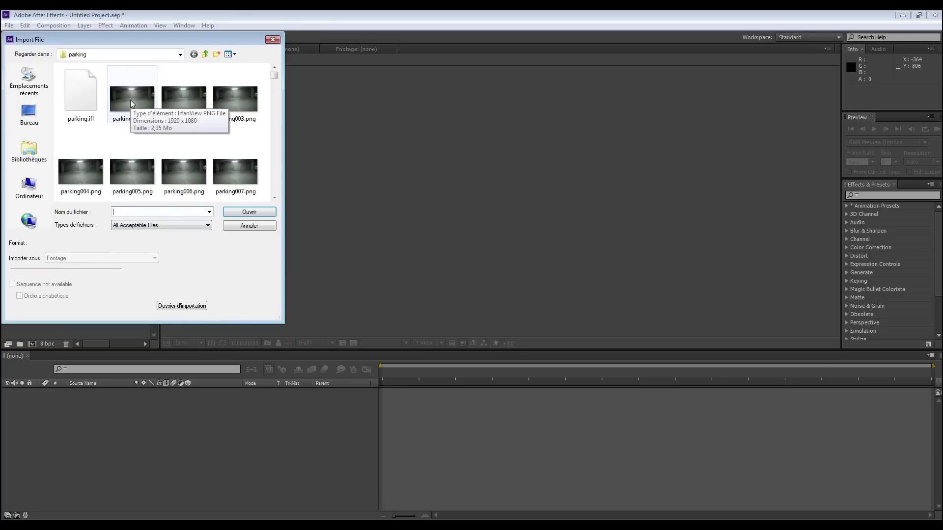
pyautogui.click(131, 103)
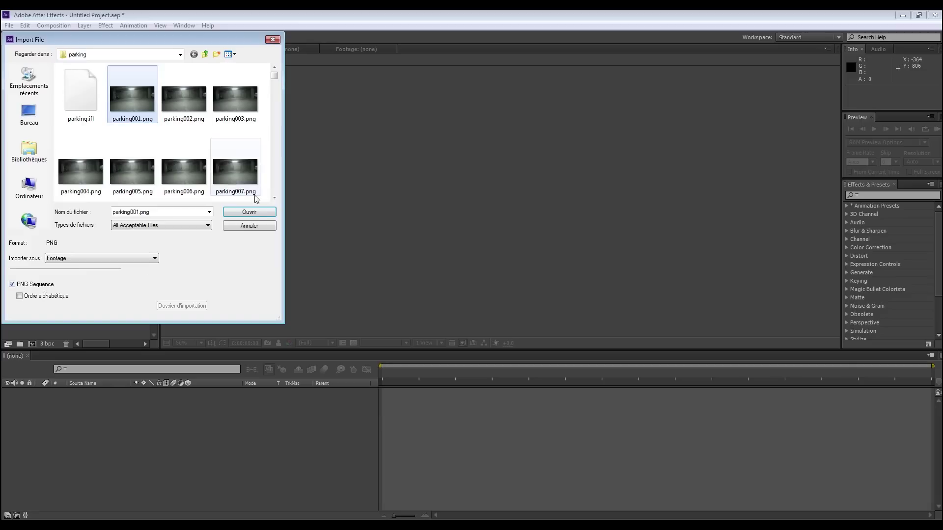
pyautogui.click(251, 212)
# Import smuf0001.png from the smurf folder as a PNG sequence
pyautogui.rightClick(44, 192)
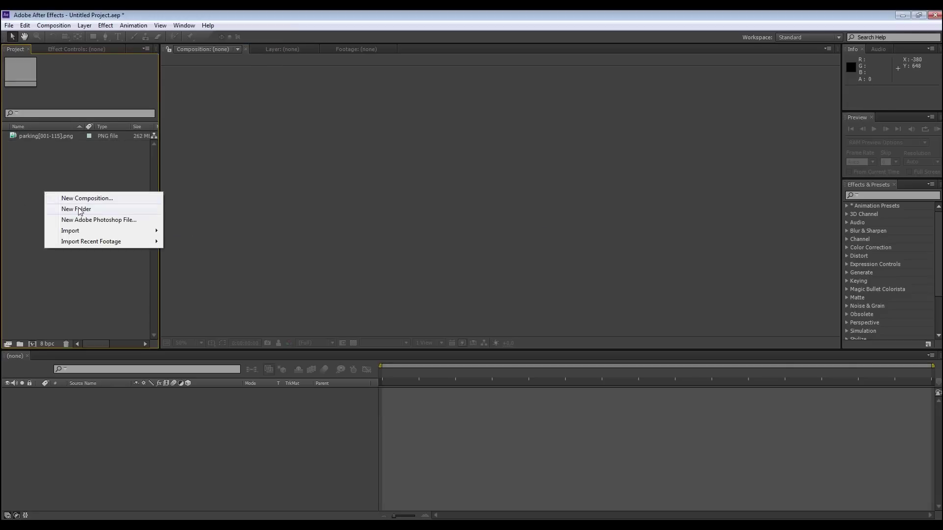
pyautogui.moveTo(101, 230)
pyautogui.click(172, 232)
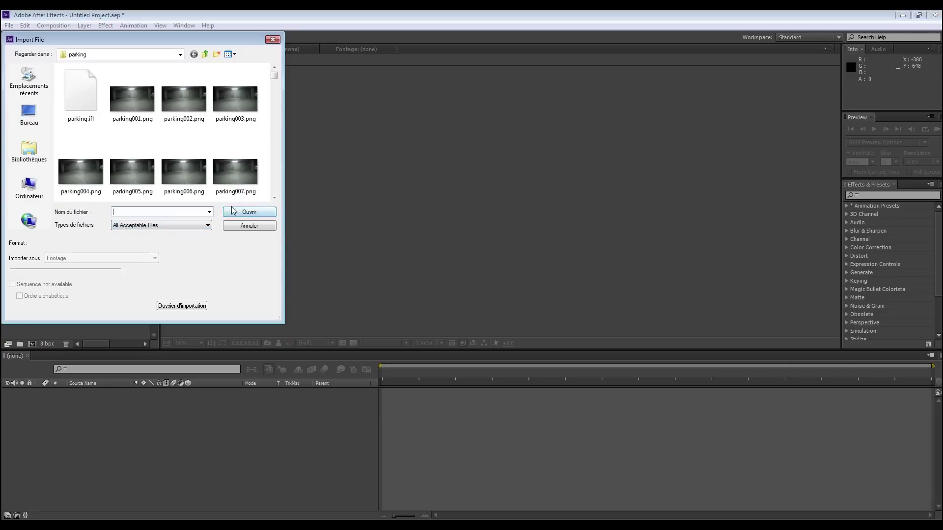
pyautogui.click(205, 55)
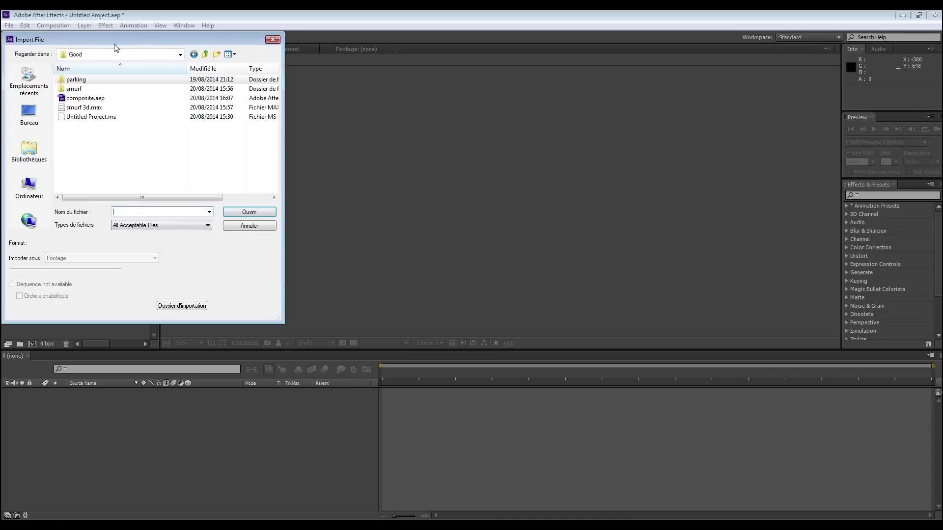
pyautogui.doubleClick(84, 88)
pyautogui.click(82, 101)
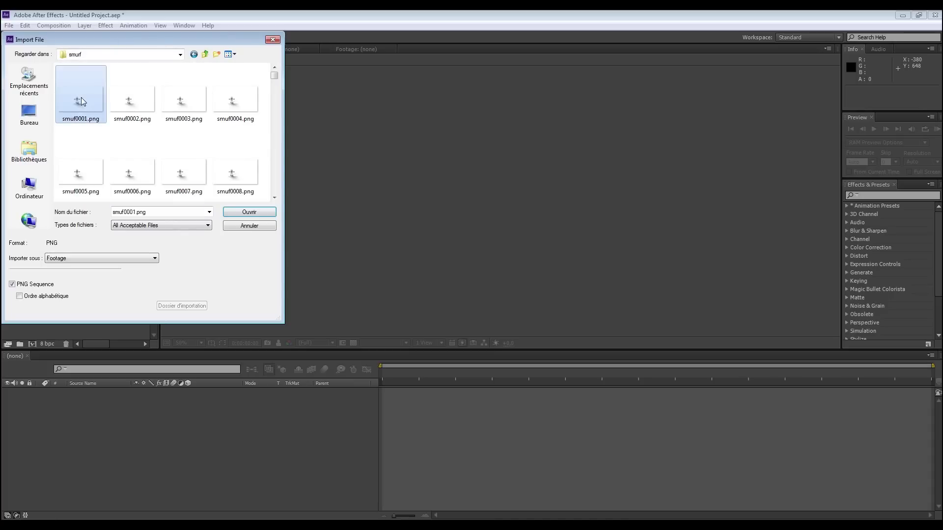
pyautogui.click(241, 212)
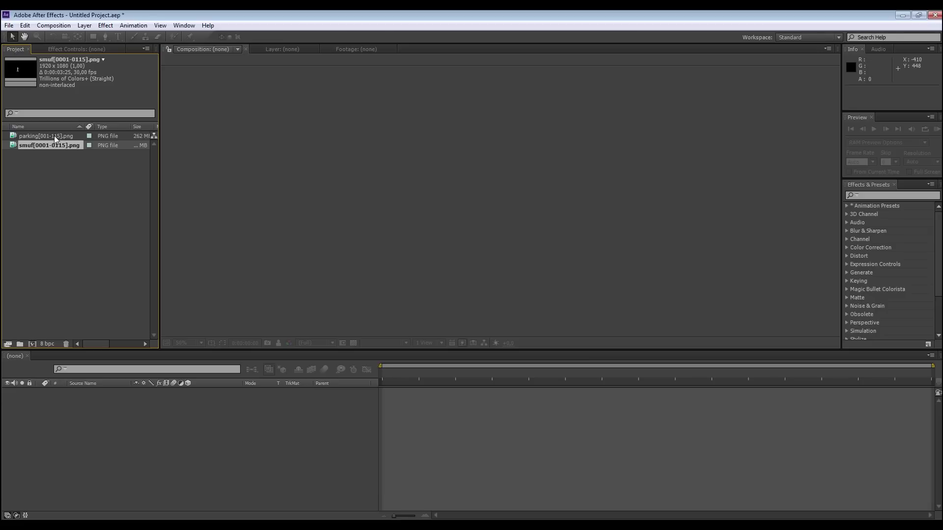
pyautogui.rightClick(54, 136)
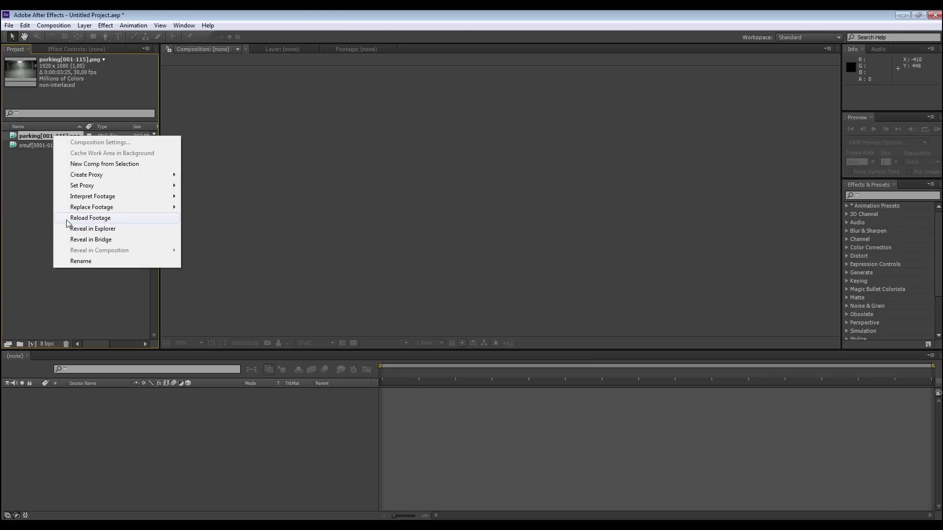
pyautogui.click(23, 197)
pyautogui.rightClick(56, 136)
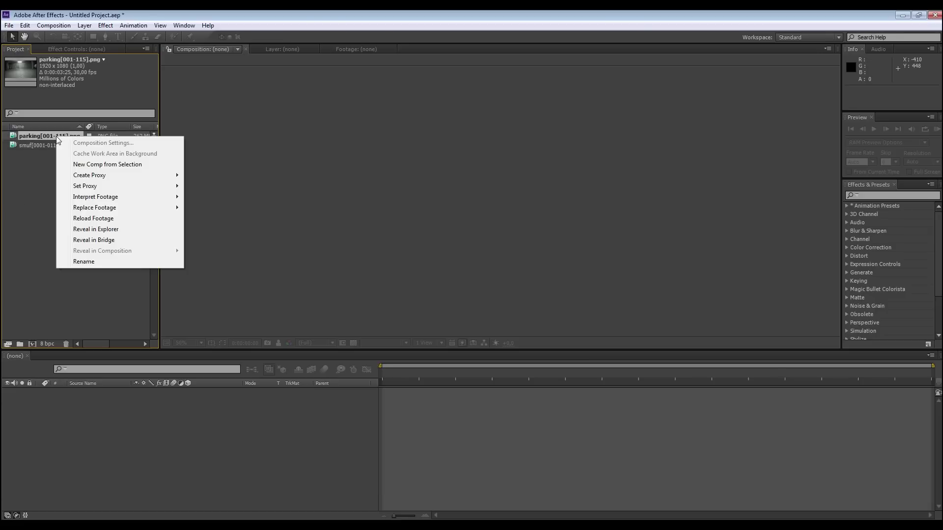
pyautogui.moveTo(109, 198)
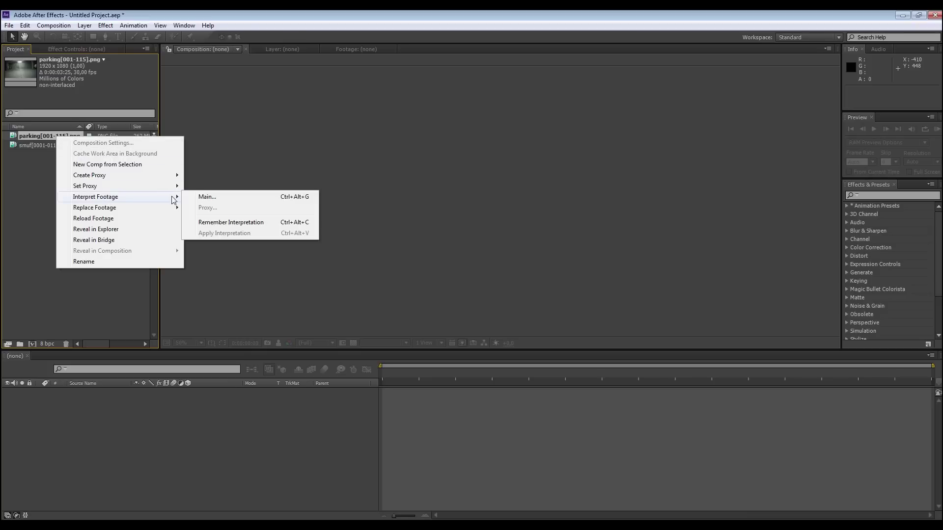
pyautogui.click(262, 197)
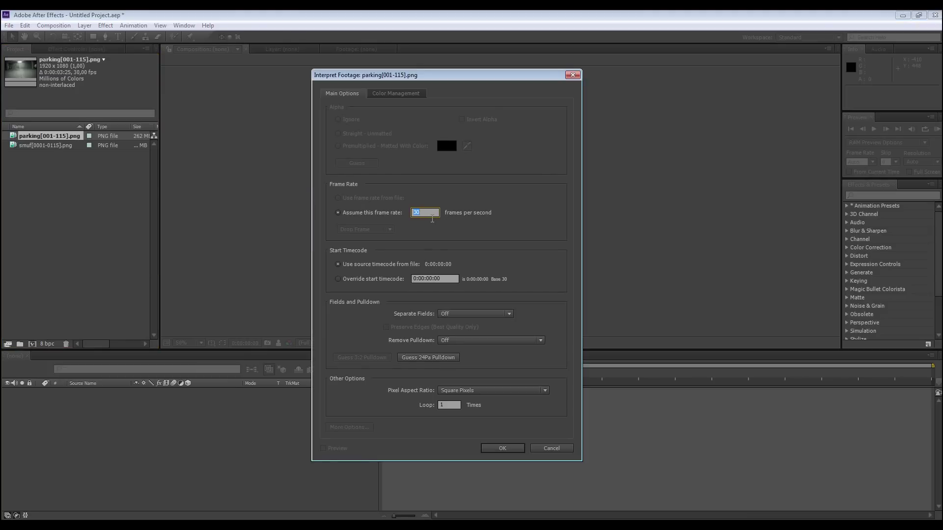
pyautogui.click(513, 448)
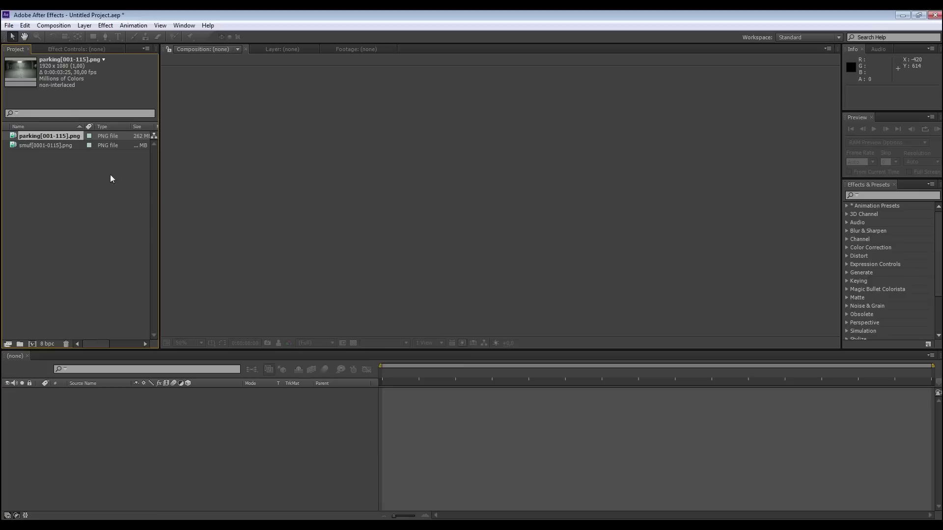
pyautogui.rightClick(36, 146)
pyautogui.moveTo(81, 205)
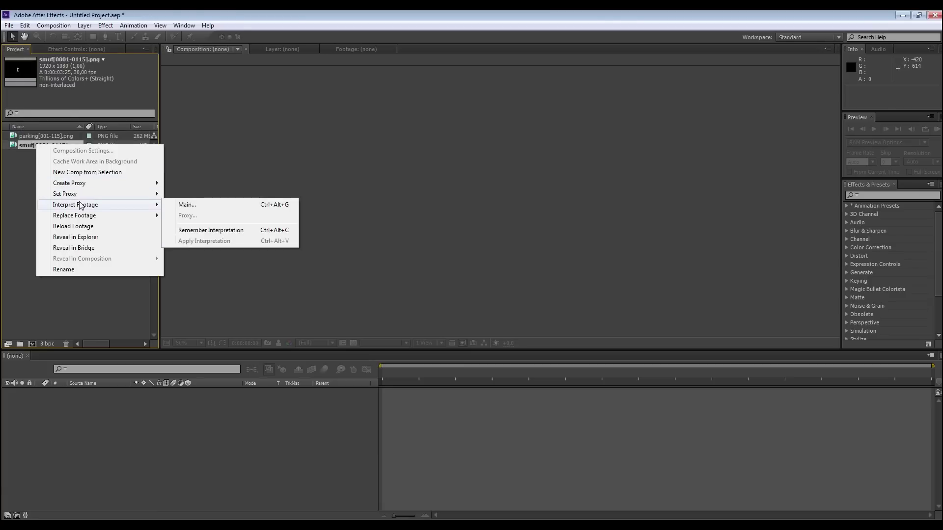
pyautogui.click(182, 205)
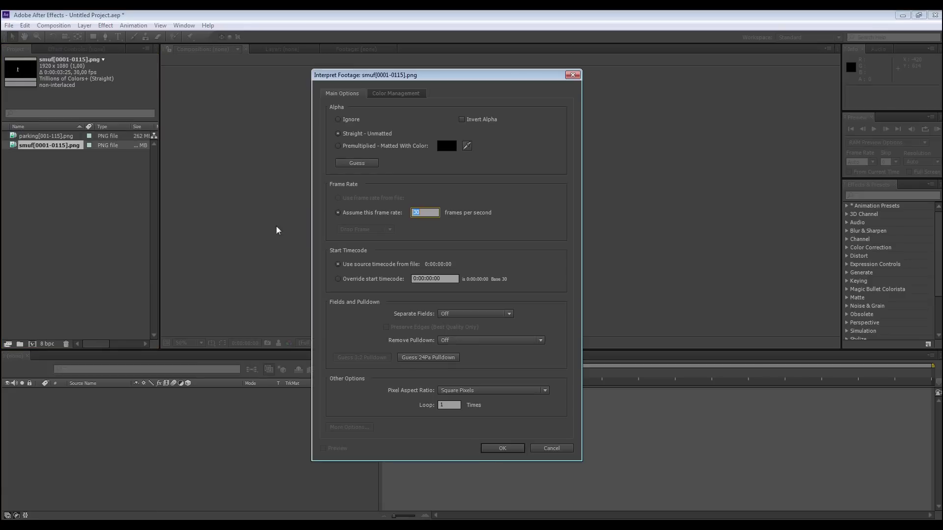
pyautogui.click(505, 449)
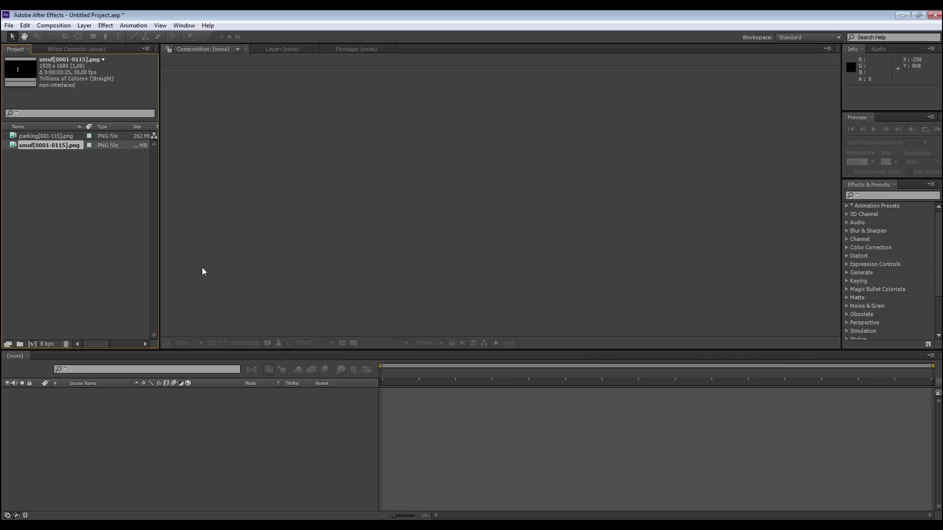
pyautogui.click(13, 138)
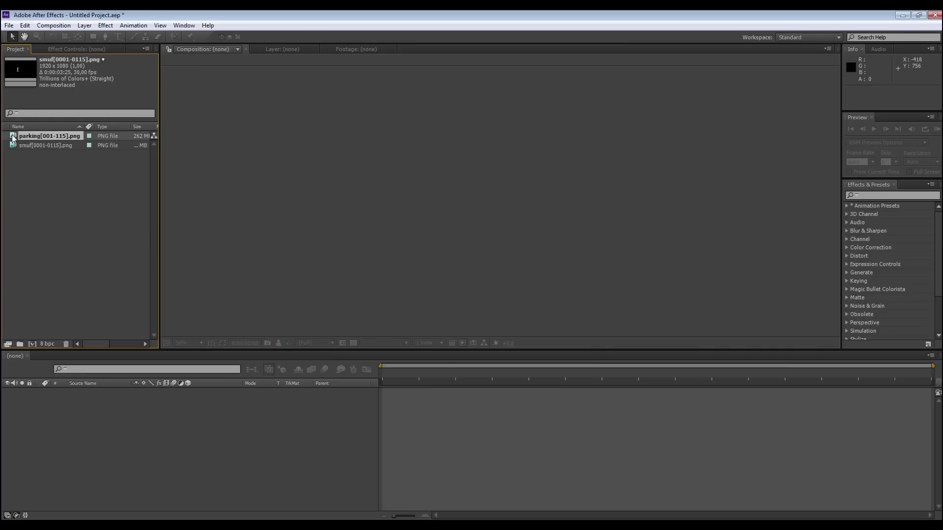
# Create a parking comp from the garage footage and layer the smurf sequence above it
pyautogui.moveTo(13, 139); pyautogui.dragTo(484, 220)
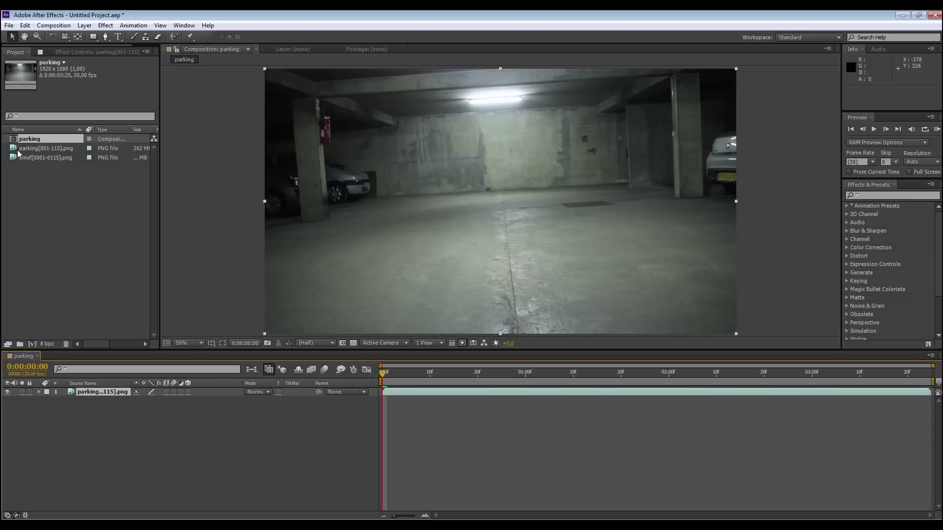
pyautogui.moveTo(13, 158); pyautogui.dragTo(498, 206)
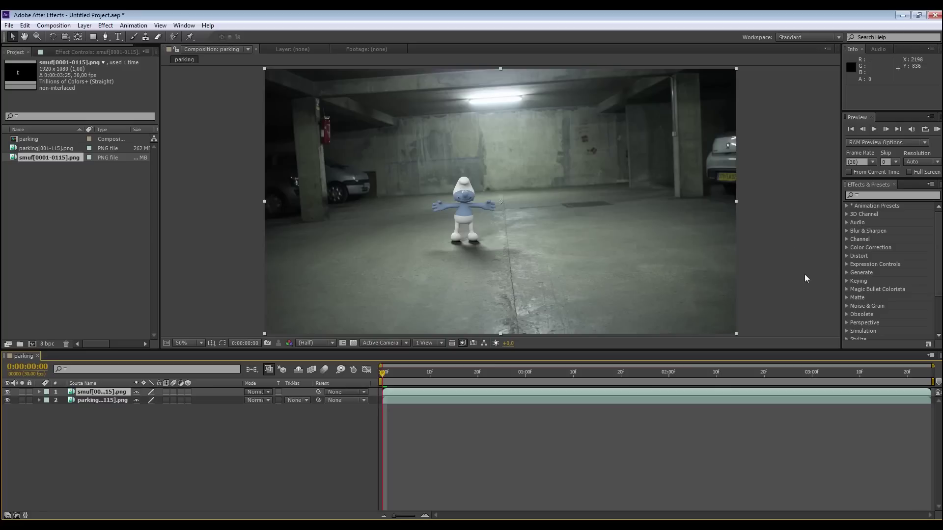
# Apply a Curves effect to the smurf layer and pull the curve down to darken it
pyautogui.click(889, 197)
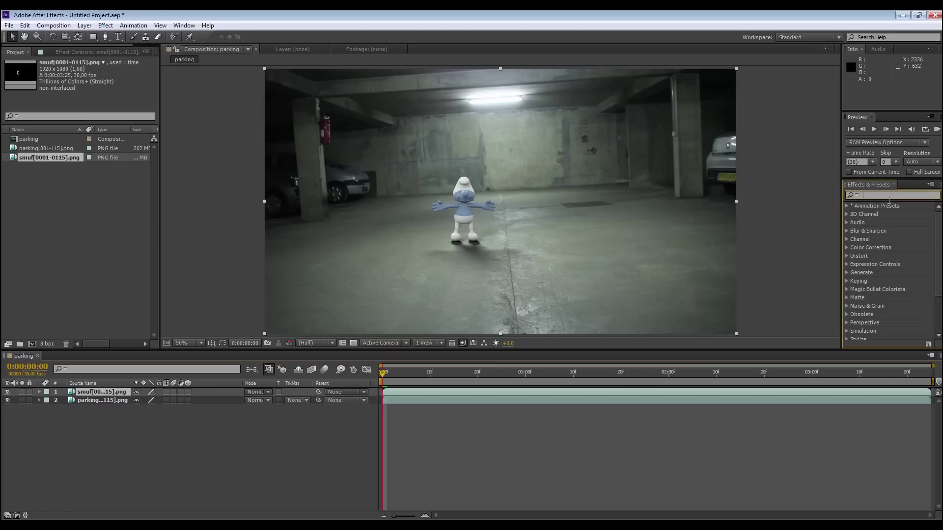
pyautogui.write('curves')
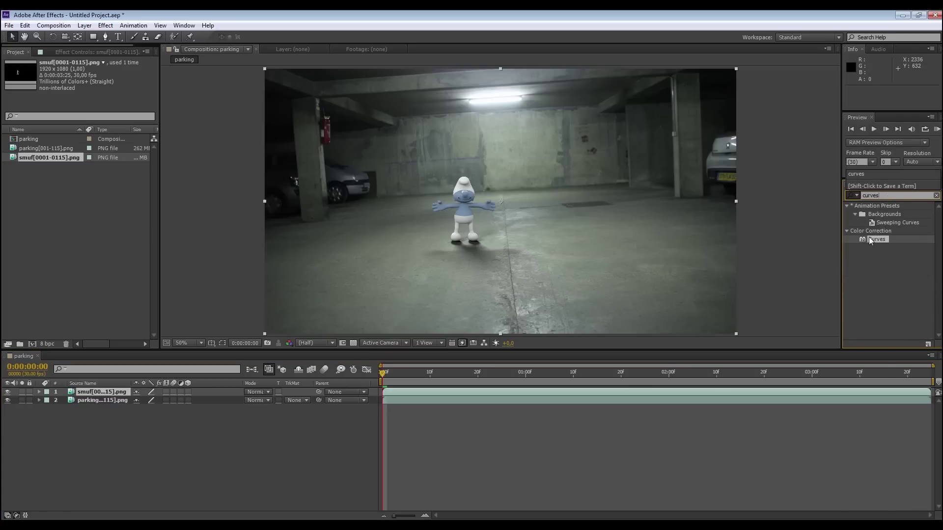
pyautogui.moveTo(871, 240); pyautogui.dragTo(110, 395)
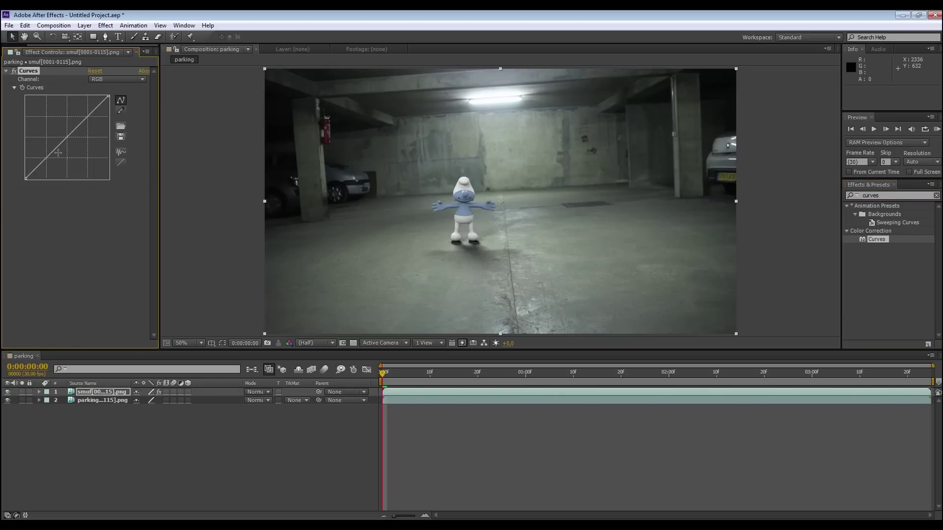
pyautogui.moveTo(58, 153); pyautogui.dragTo(61, 158)
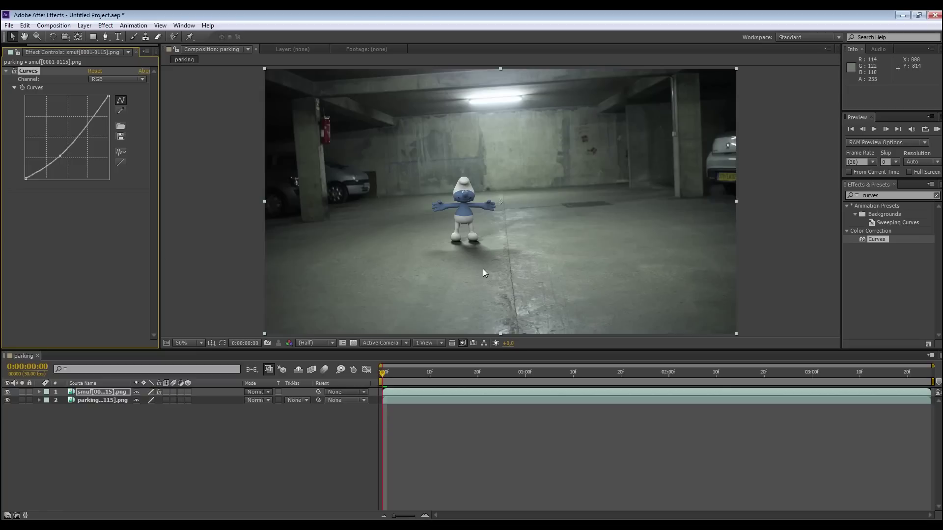
# Deselect the smurf layer and return the playhead to frame 0
pyautogui.click(173, 392)
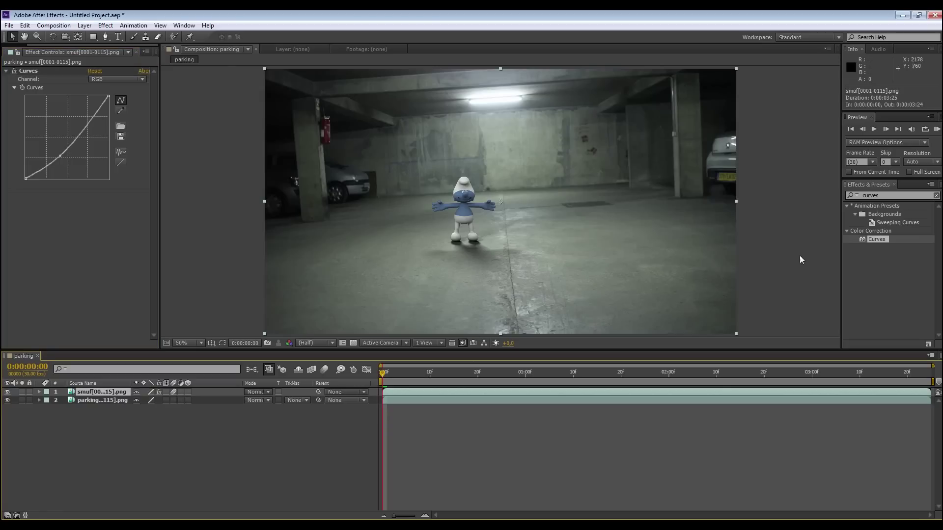
pyautogui.click(398, 426)
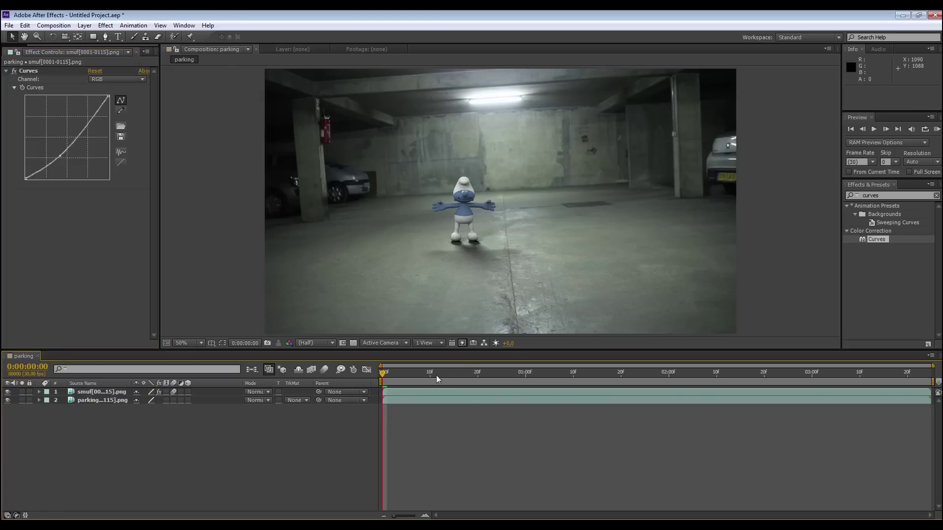
pyautogui.moveTo(435, 377); pyautogui.dragTo(352, 380)
# Play a RAM preview of all 115 frames at 30 fps, then stop it
pyautogui.click(937, 130)
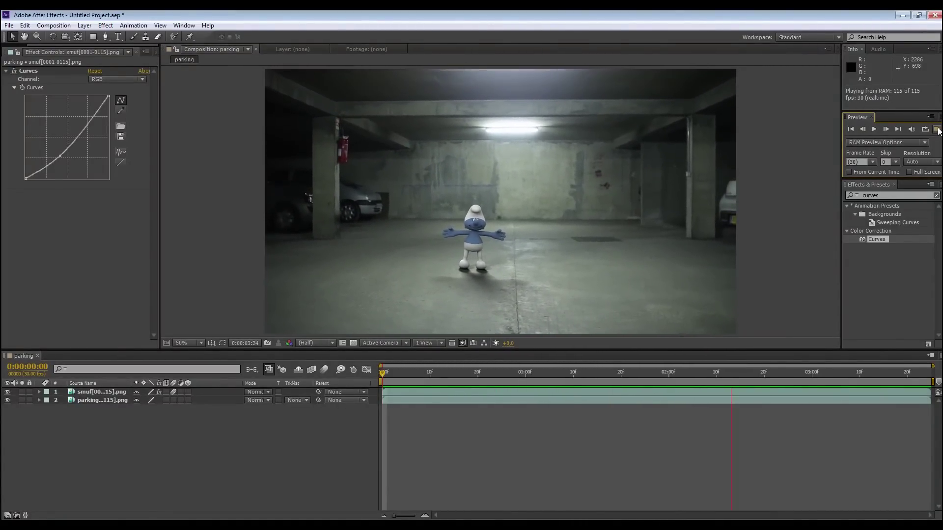
pyautogui.press('space')
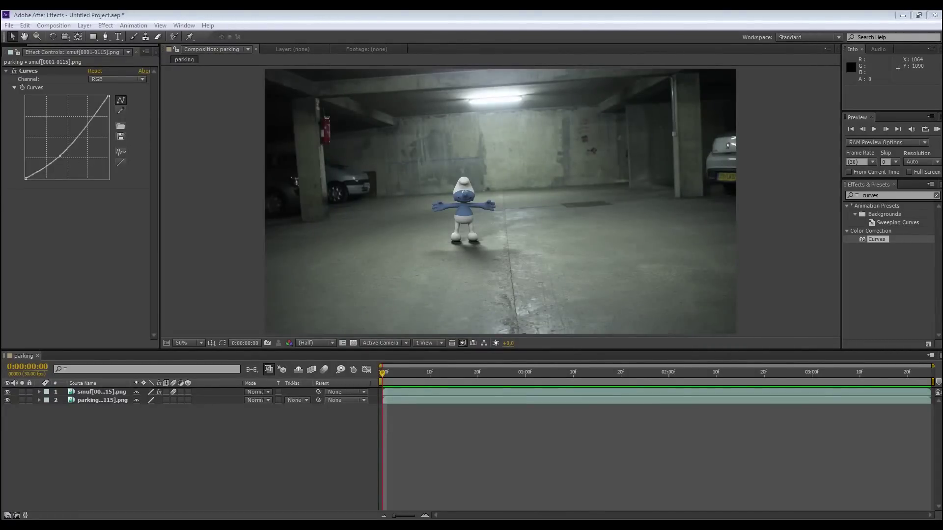